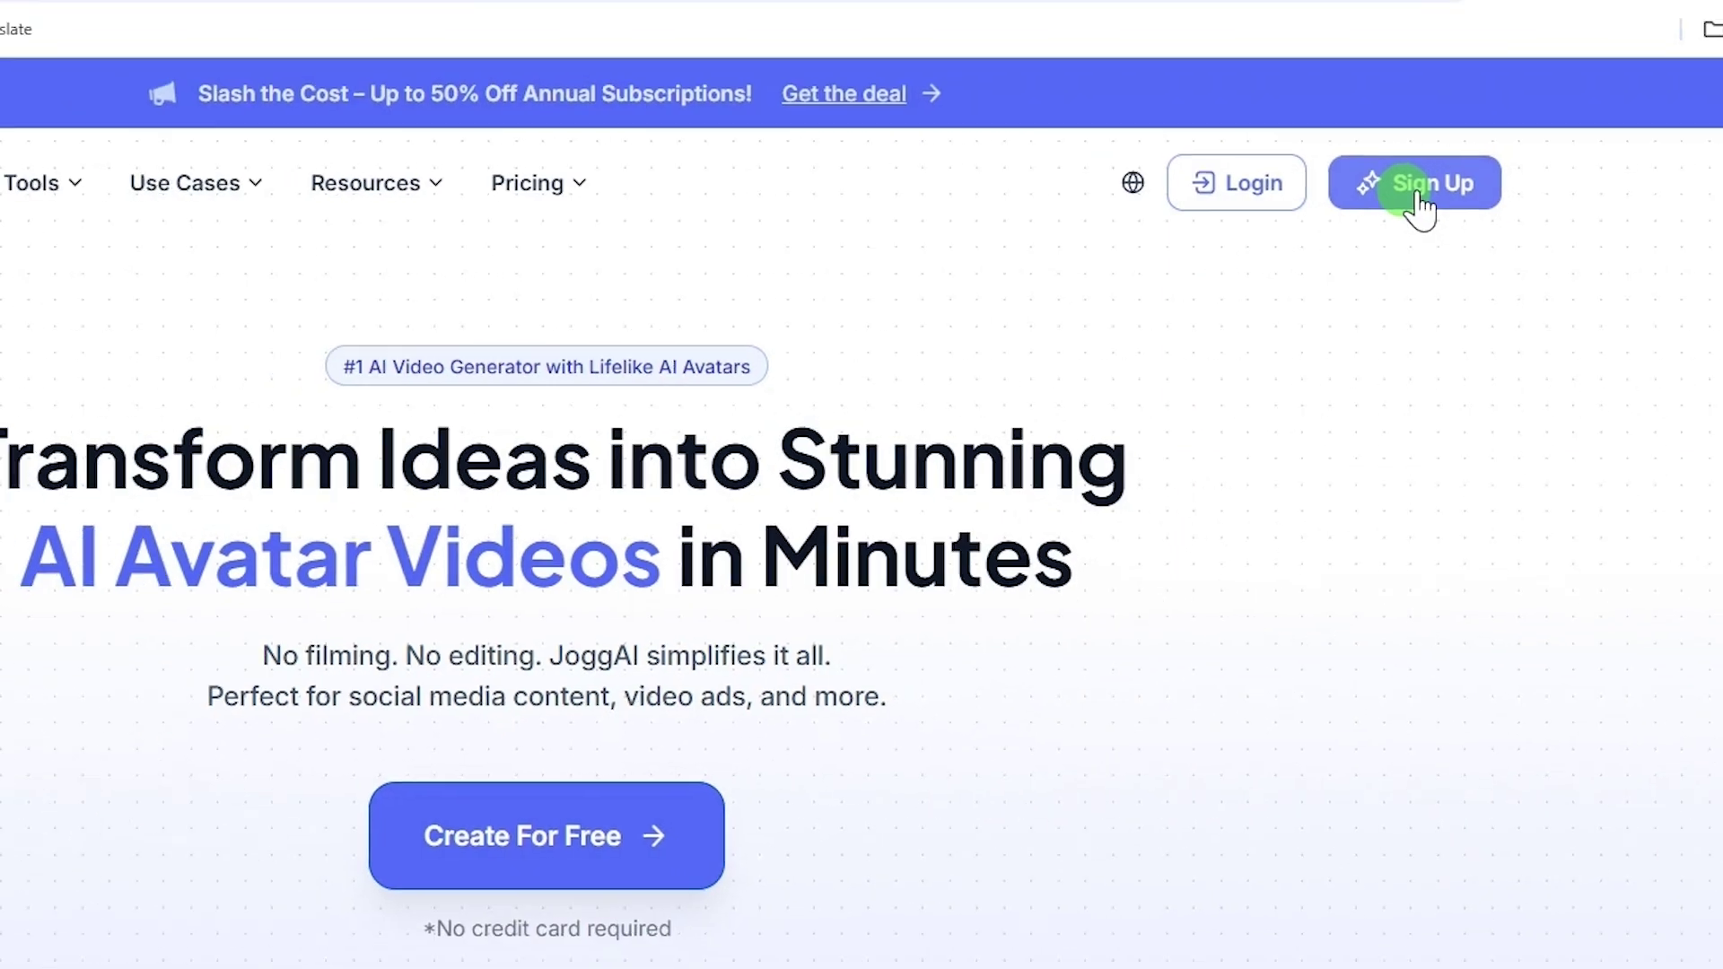
Sign up for a JoggAI account with an e-mail address and its verification code.
{"action": "left_click", "coordinate": [1415, 188]}
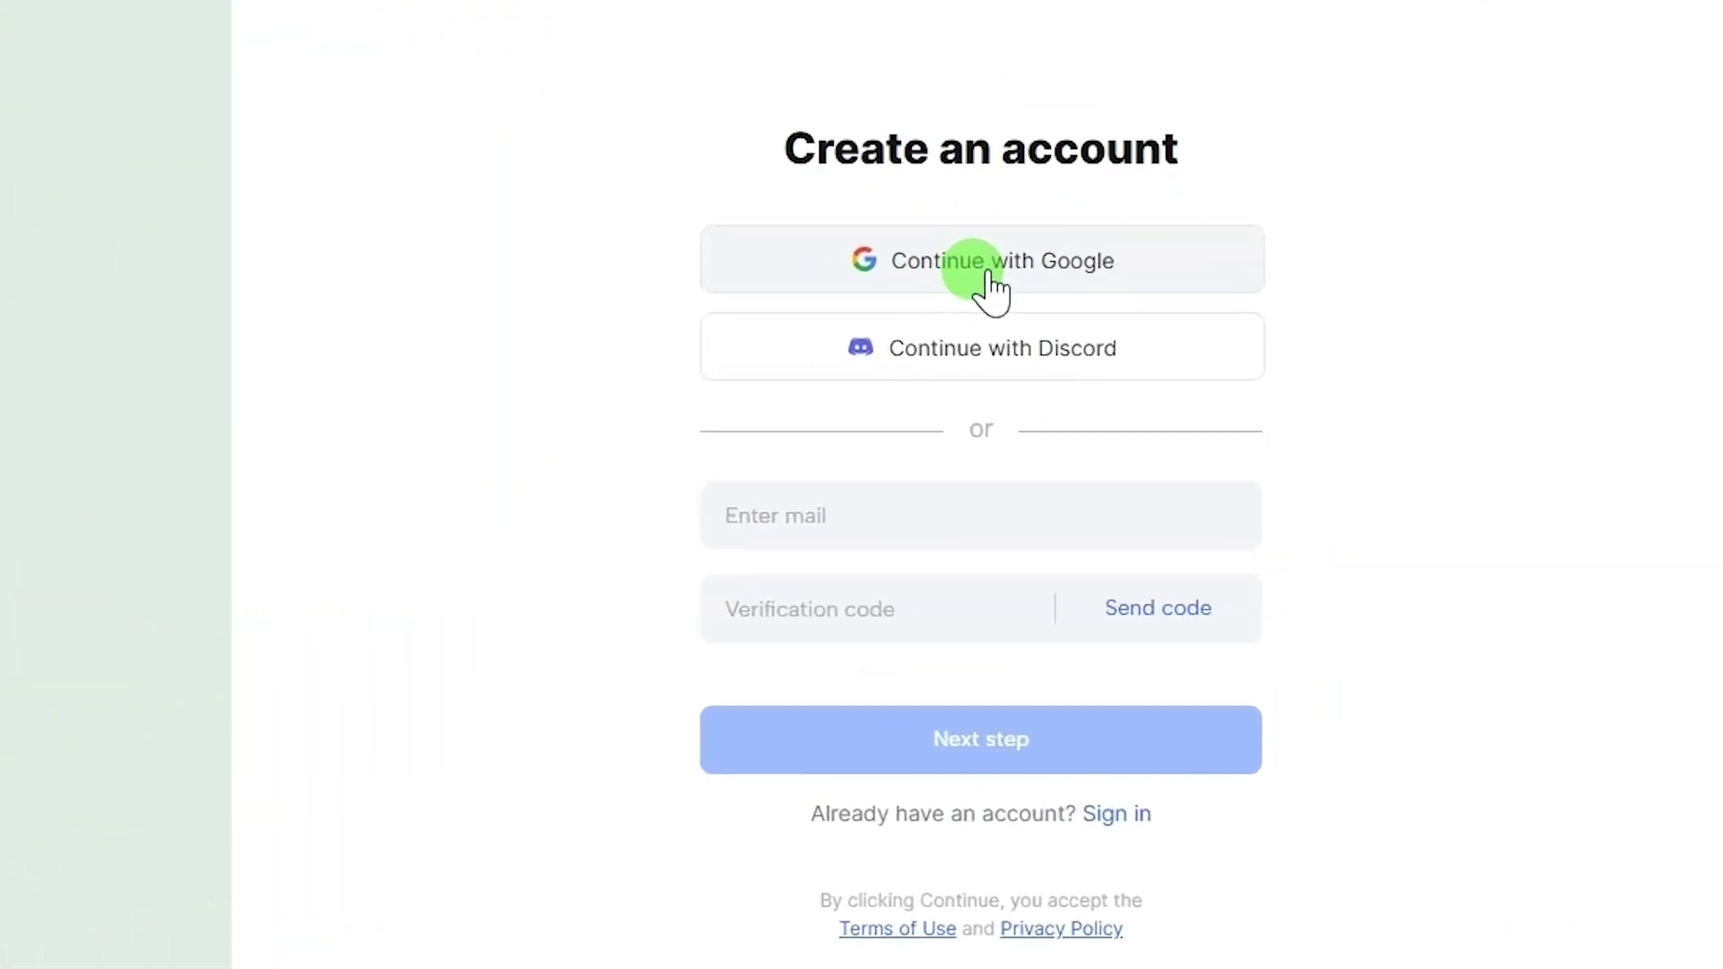
{"action": "left_click", "coordinate": [888, 515]}
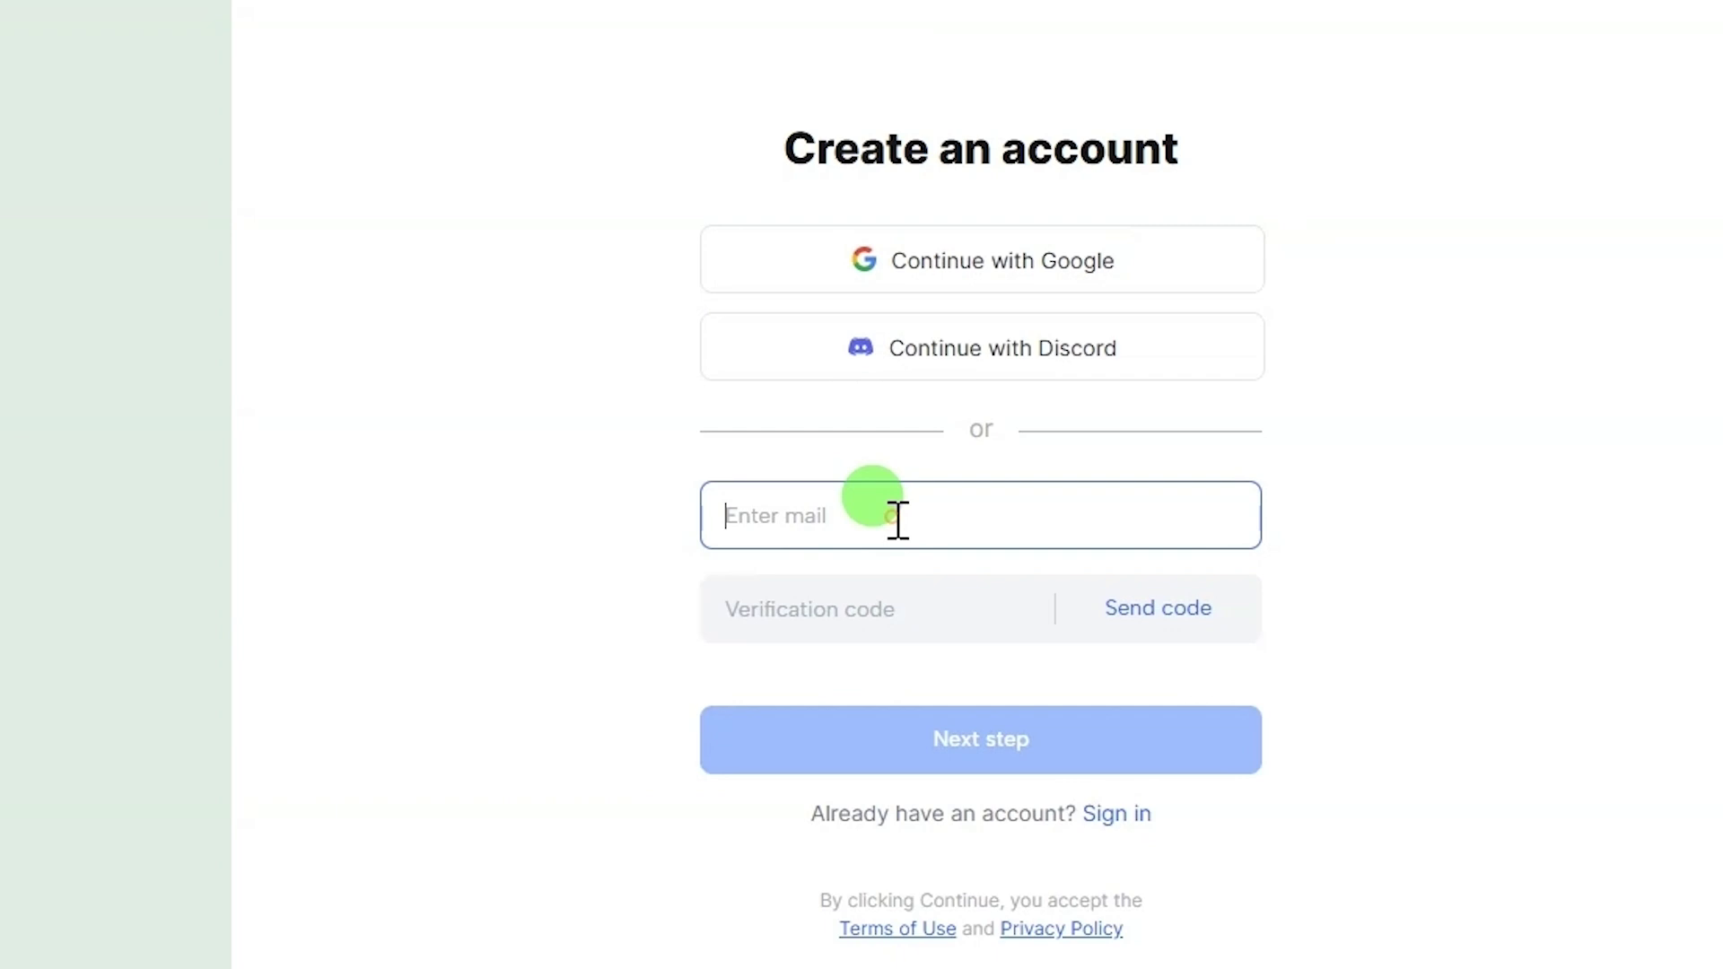
{"action": "left_click", "coordinate": [875, 611]}
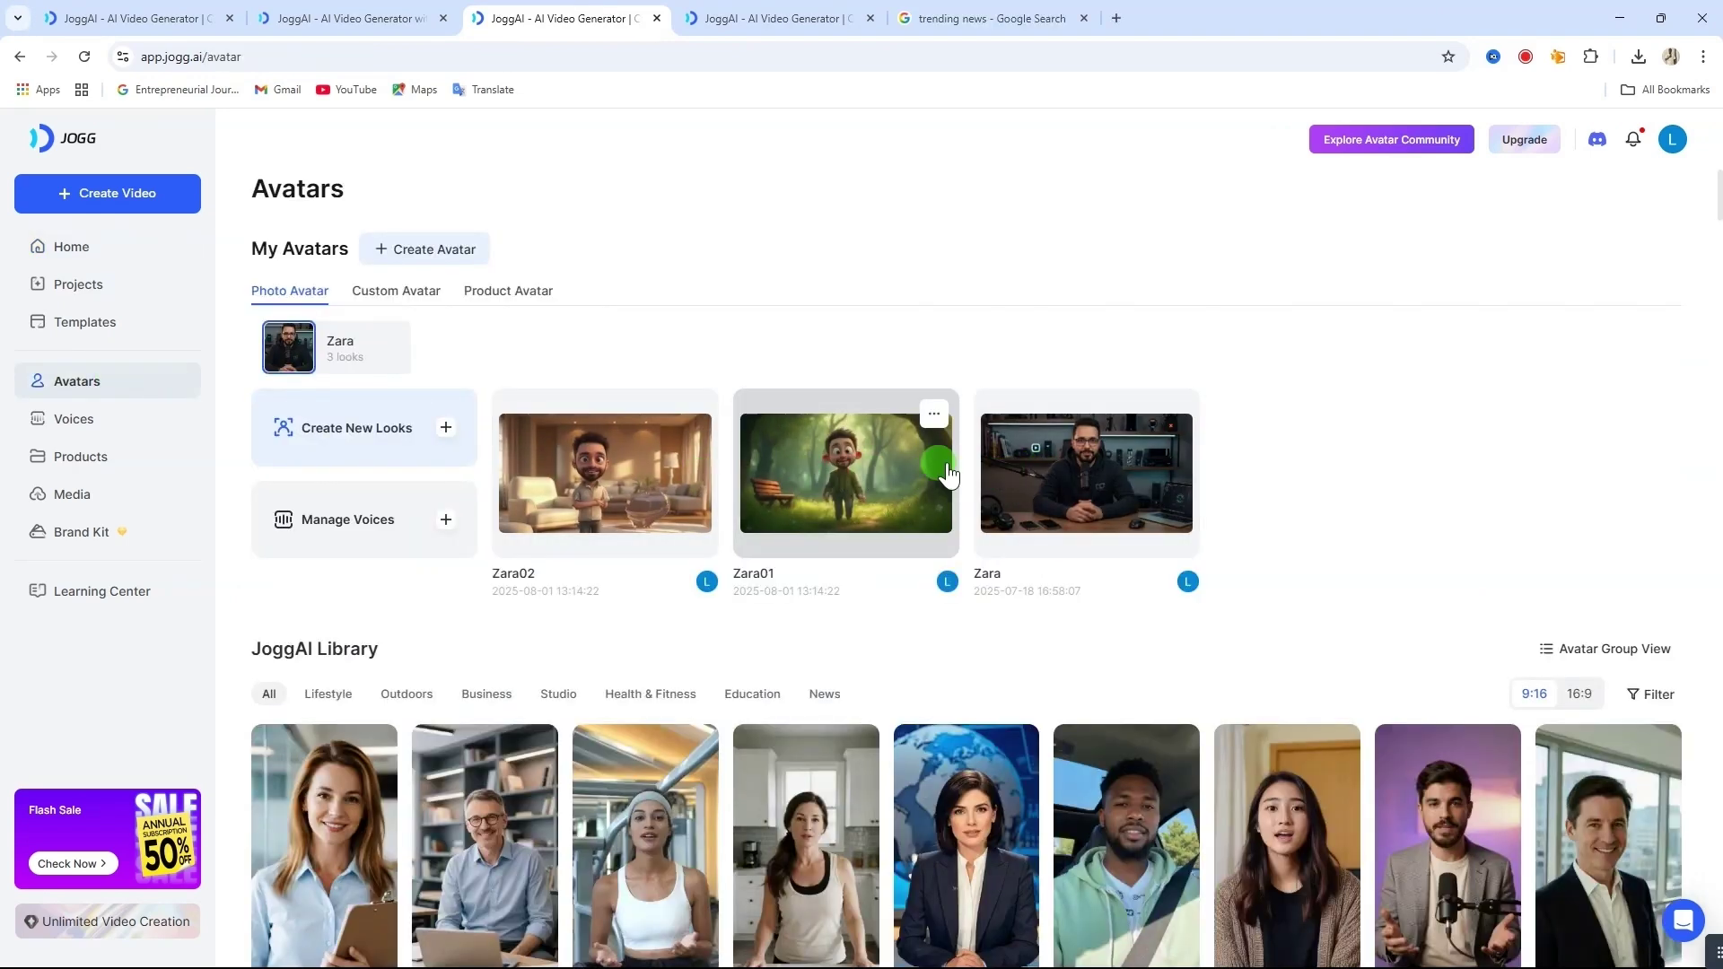
Filter the JoggAI Library to 16:9 avatars and browse the Education and News categories.
{"action": "scroll", "coordinate": [646, 431], "scroll_direction": "down", "scroll_amount": 4}
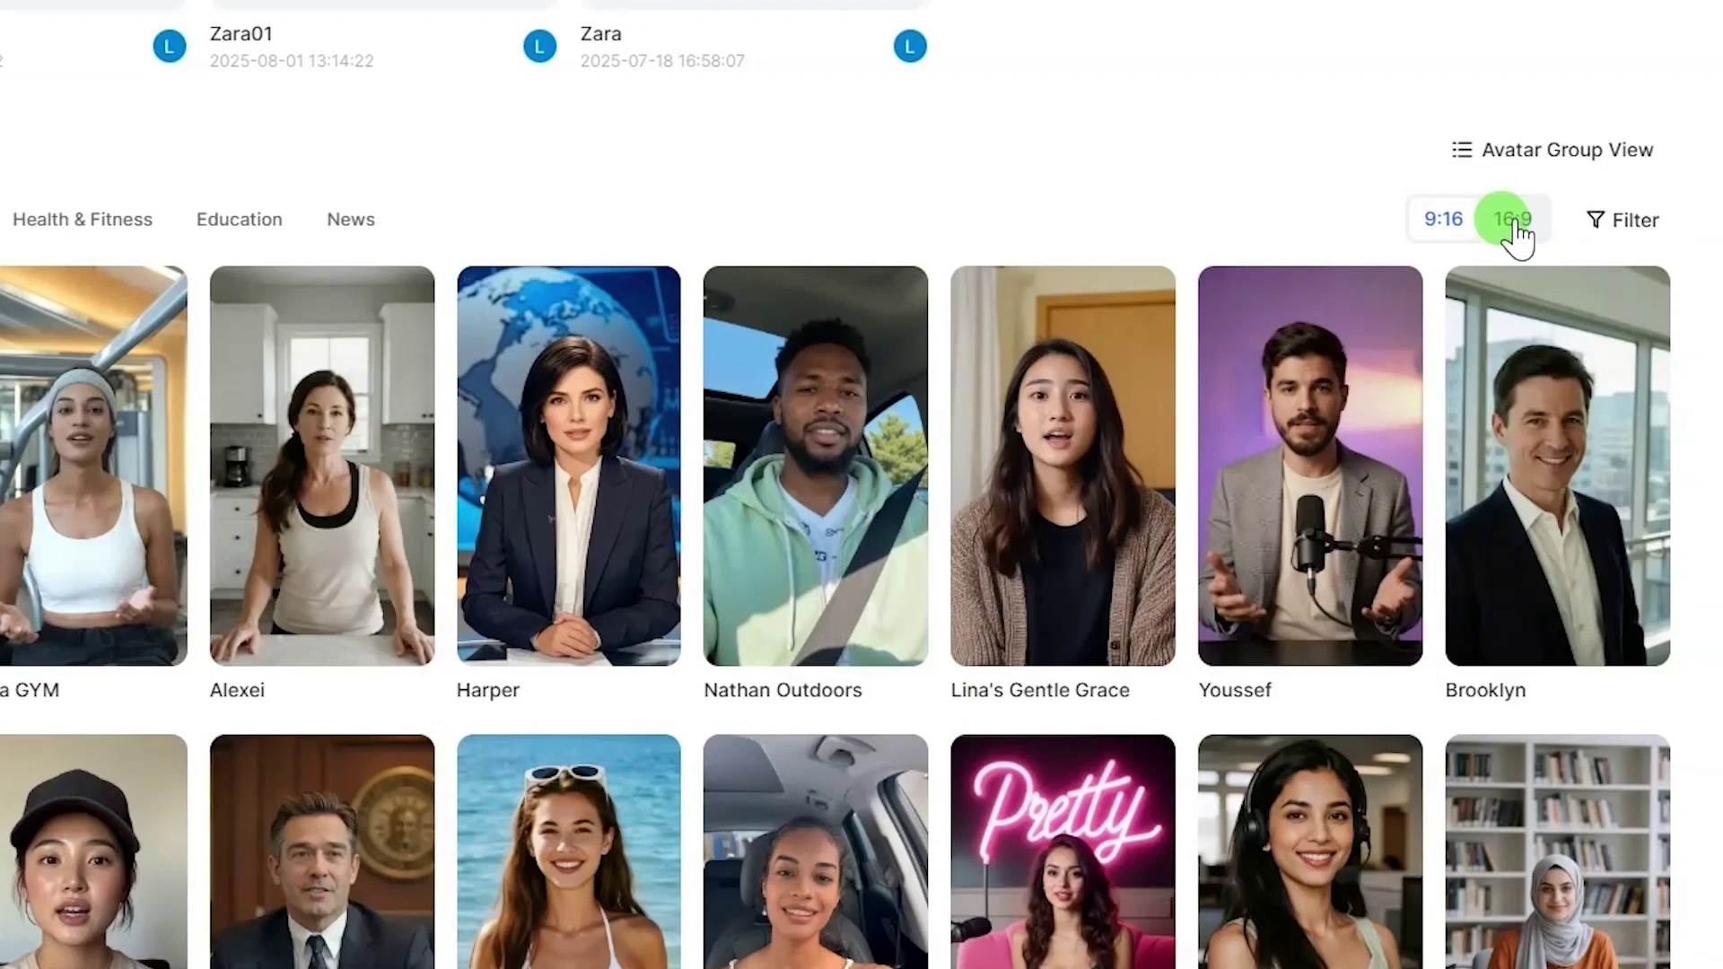
{"action": "left_click", "coordinate": [1514, 224]}
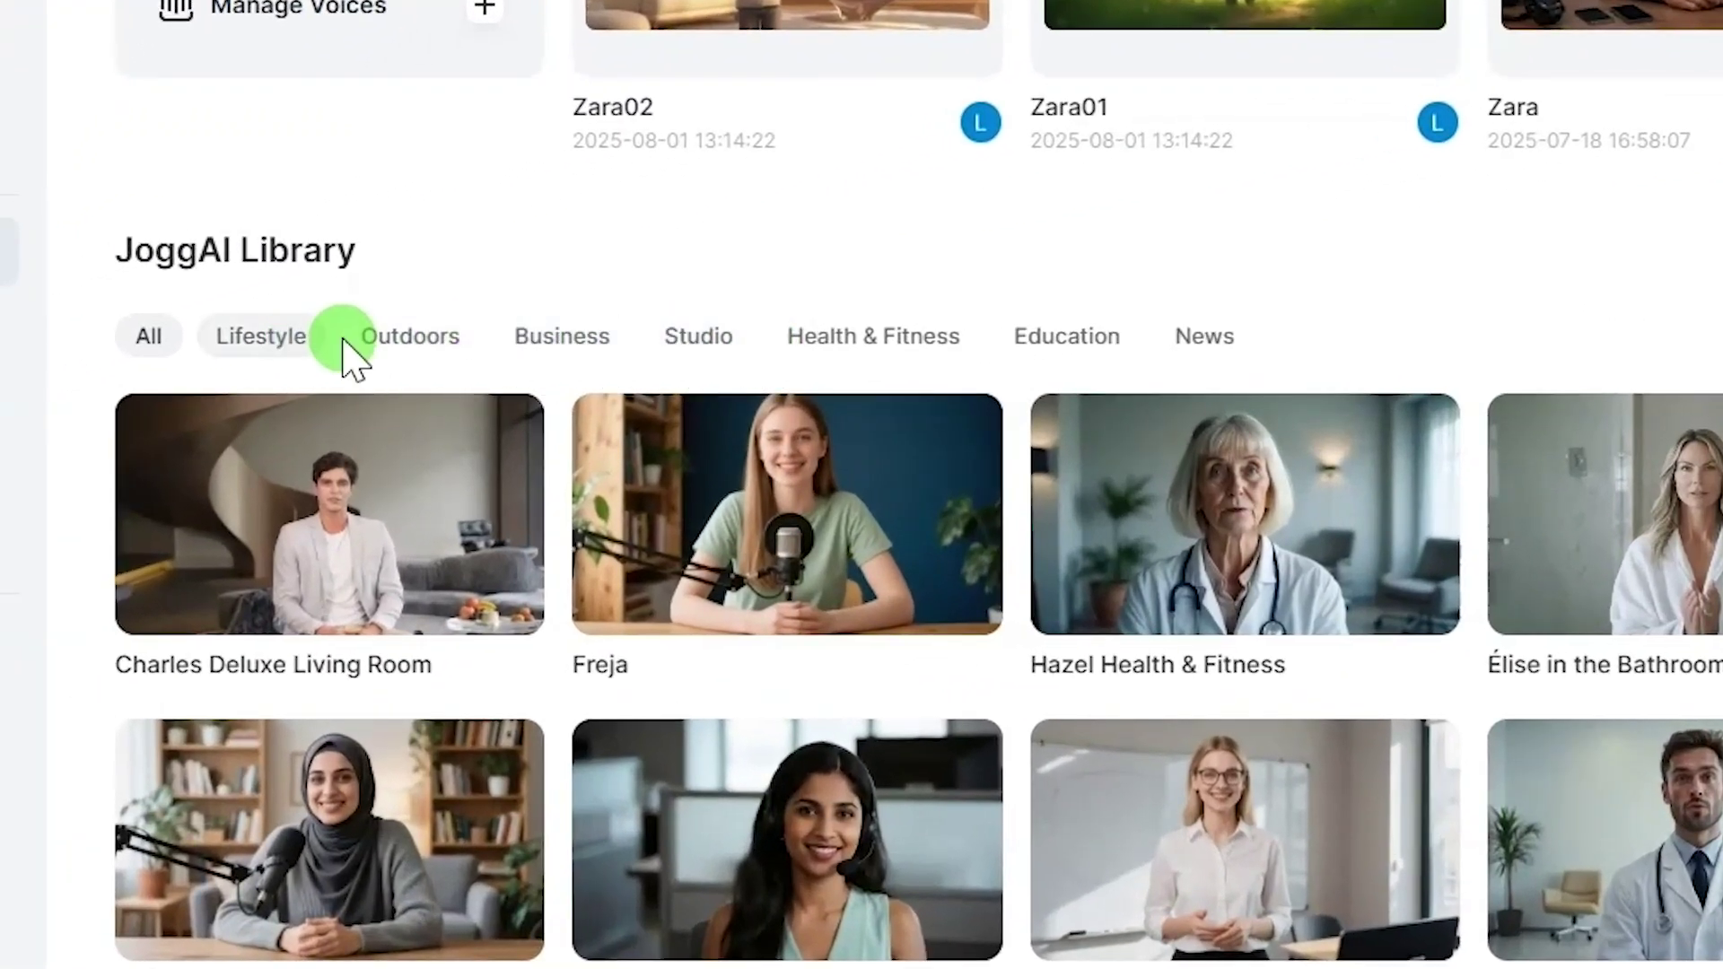
{"action": "left_click", "coordinate": [1045, 349]}
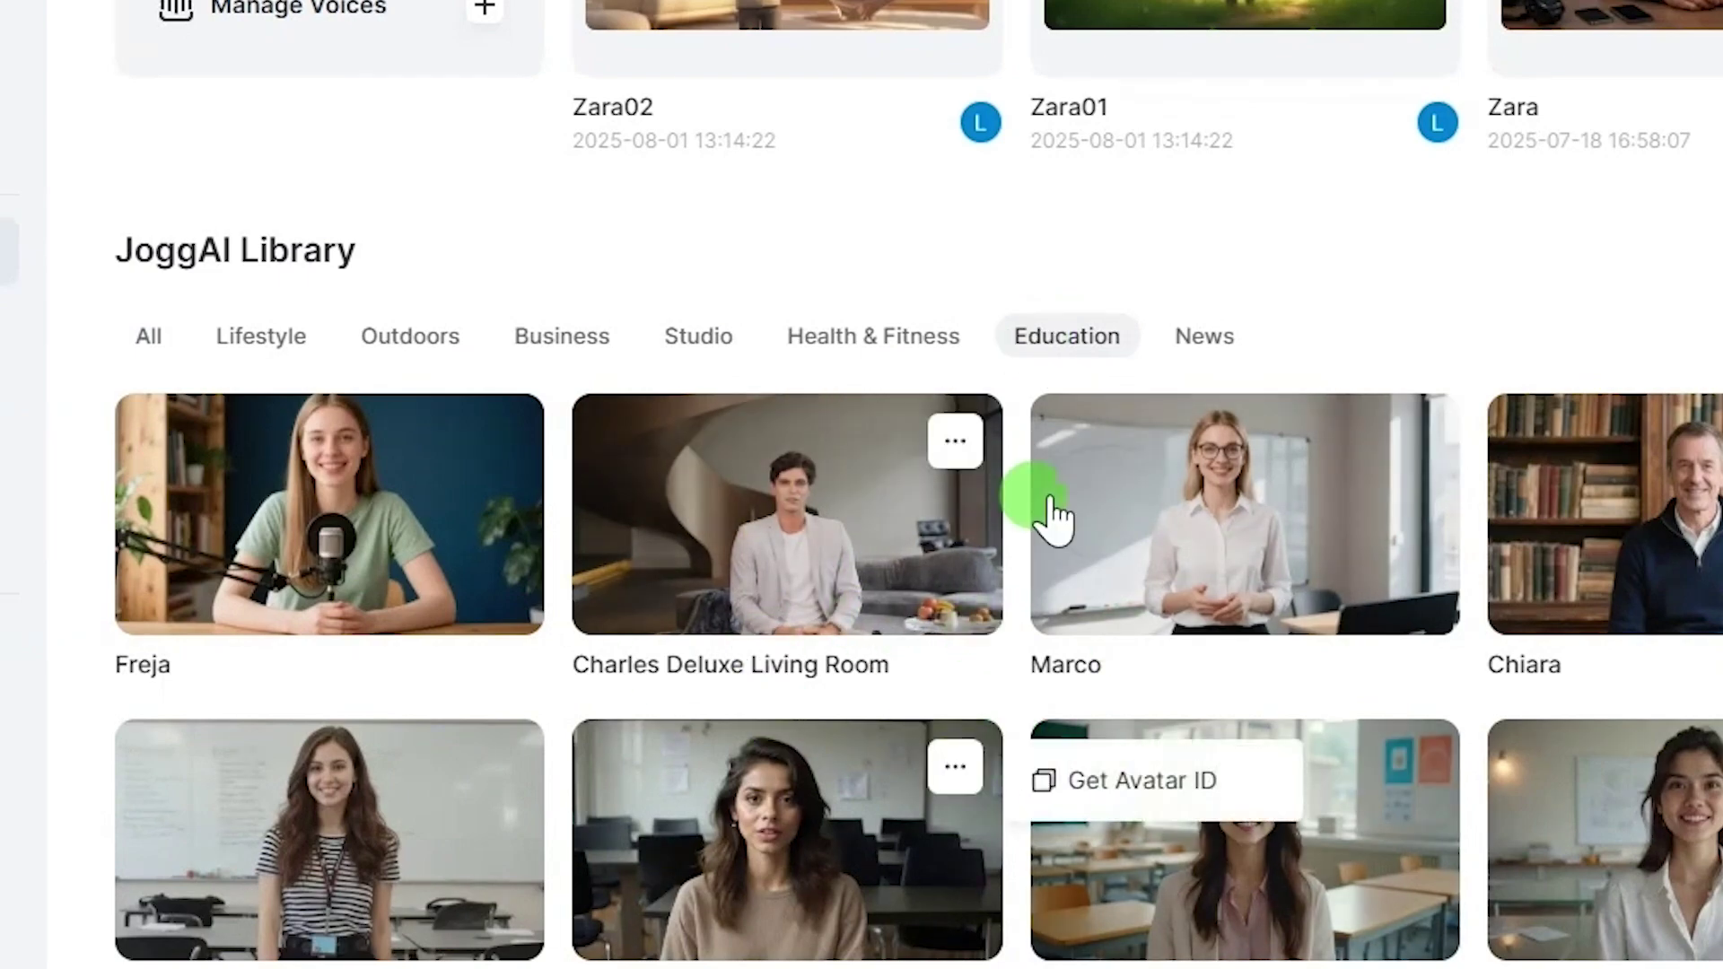
{"action": "left_click", "coordinate": [1204, 336]}
{"action": "scroll", "coordinate": [790, 543], "scroll_direction": "up", "scroll_amount": 5}
{"action": "scroll", "coordinate": [789, 542], "scroll_direction": "up", "scroll_amount": 4}
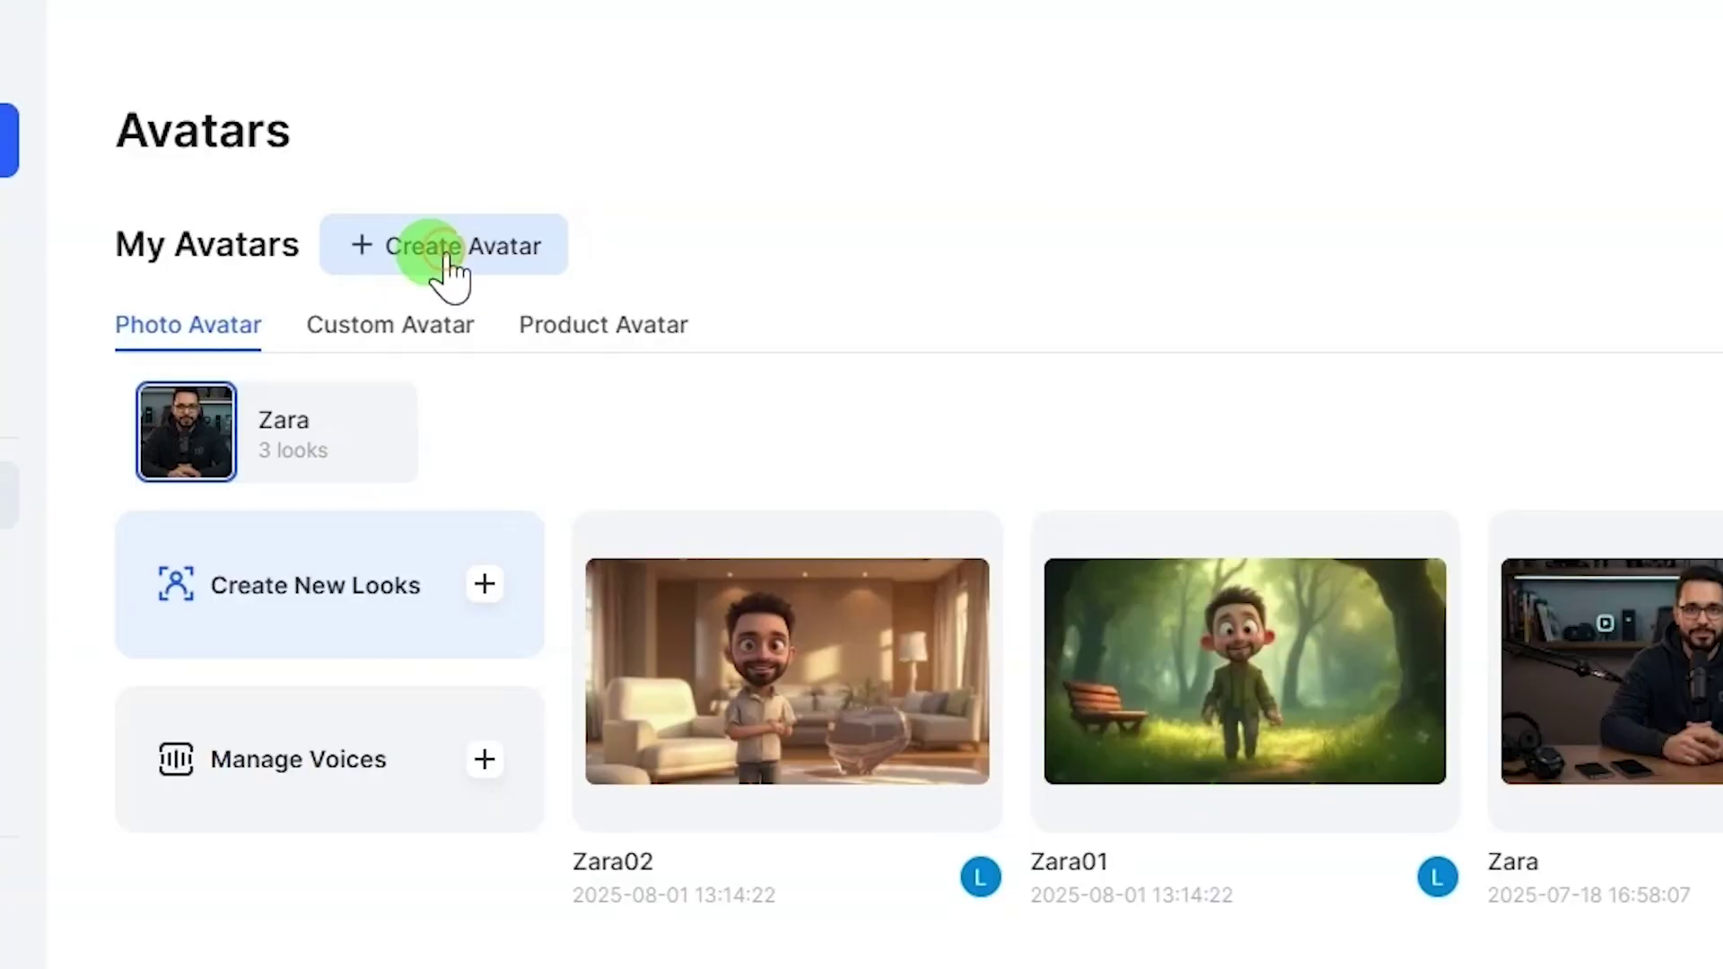
Open Create Avatar and look through the avatar creation options.
{"action": "left_click", "coordinate": [443, 257]}
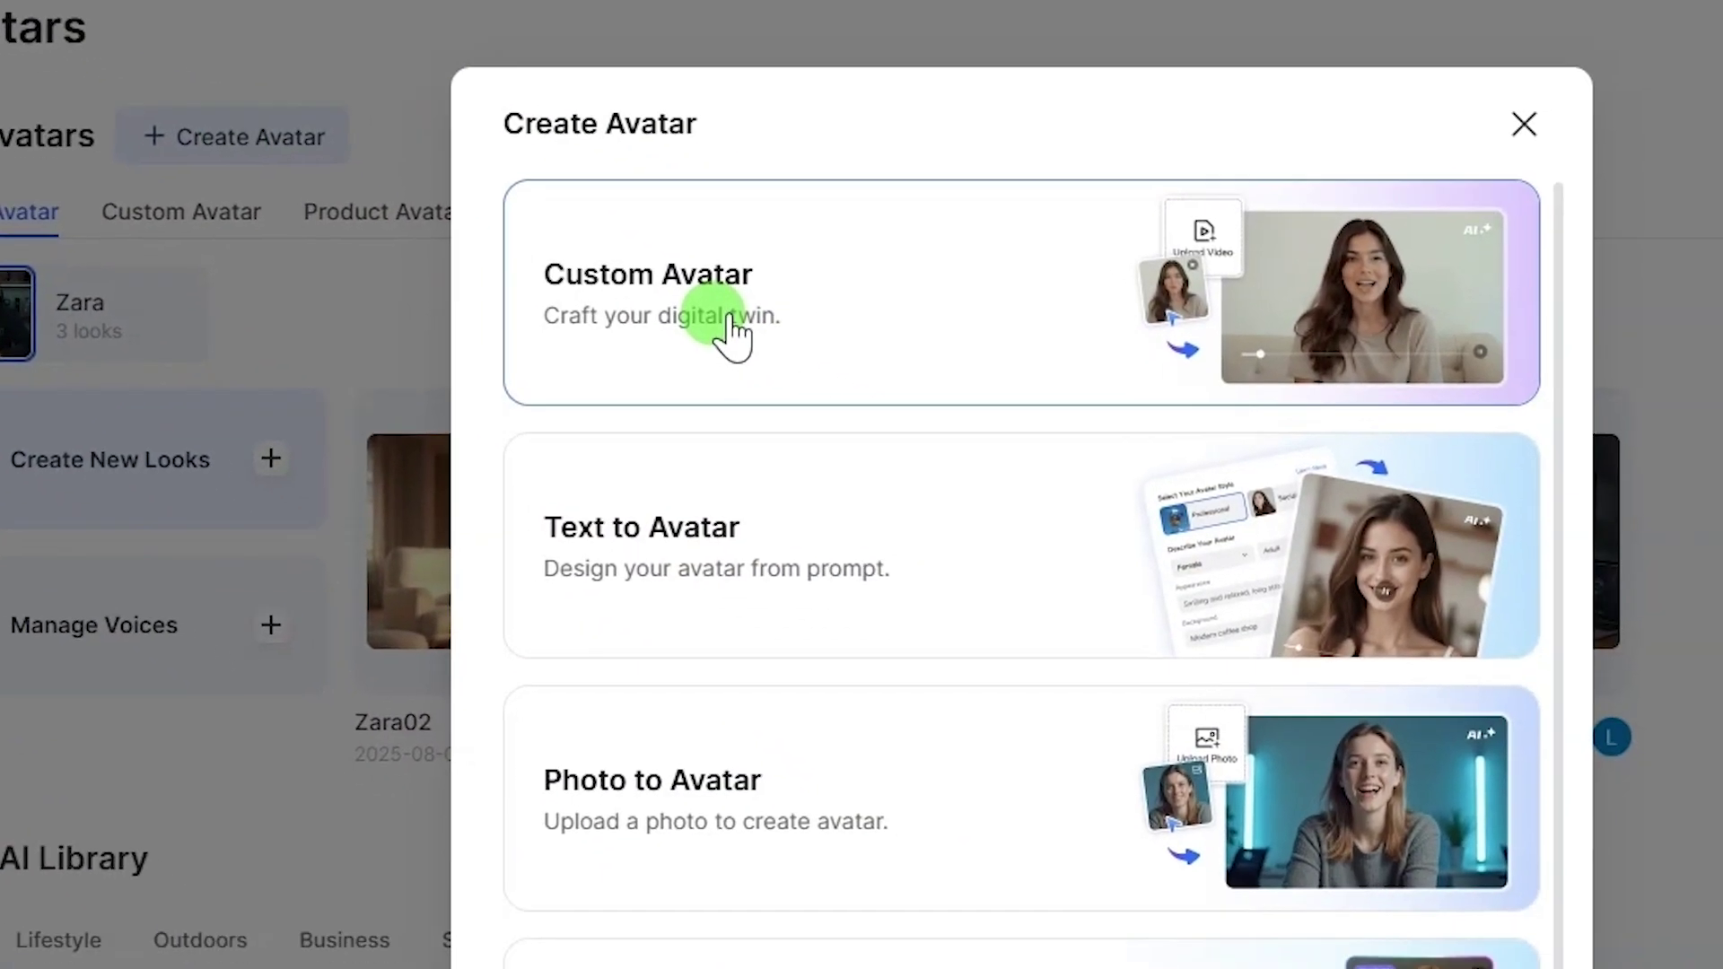
{"action": "scroll", "coordinate": [874, 386], "scroll_direction": "down", "scroll_amount": 2}
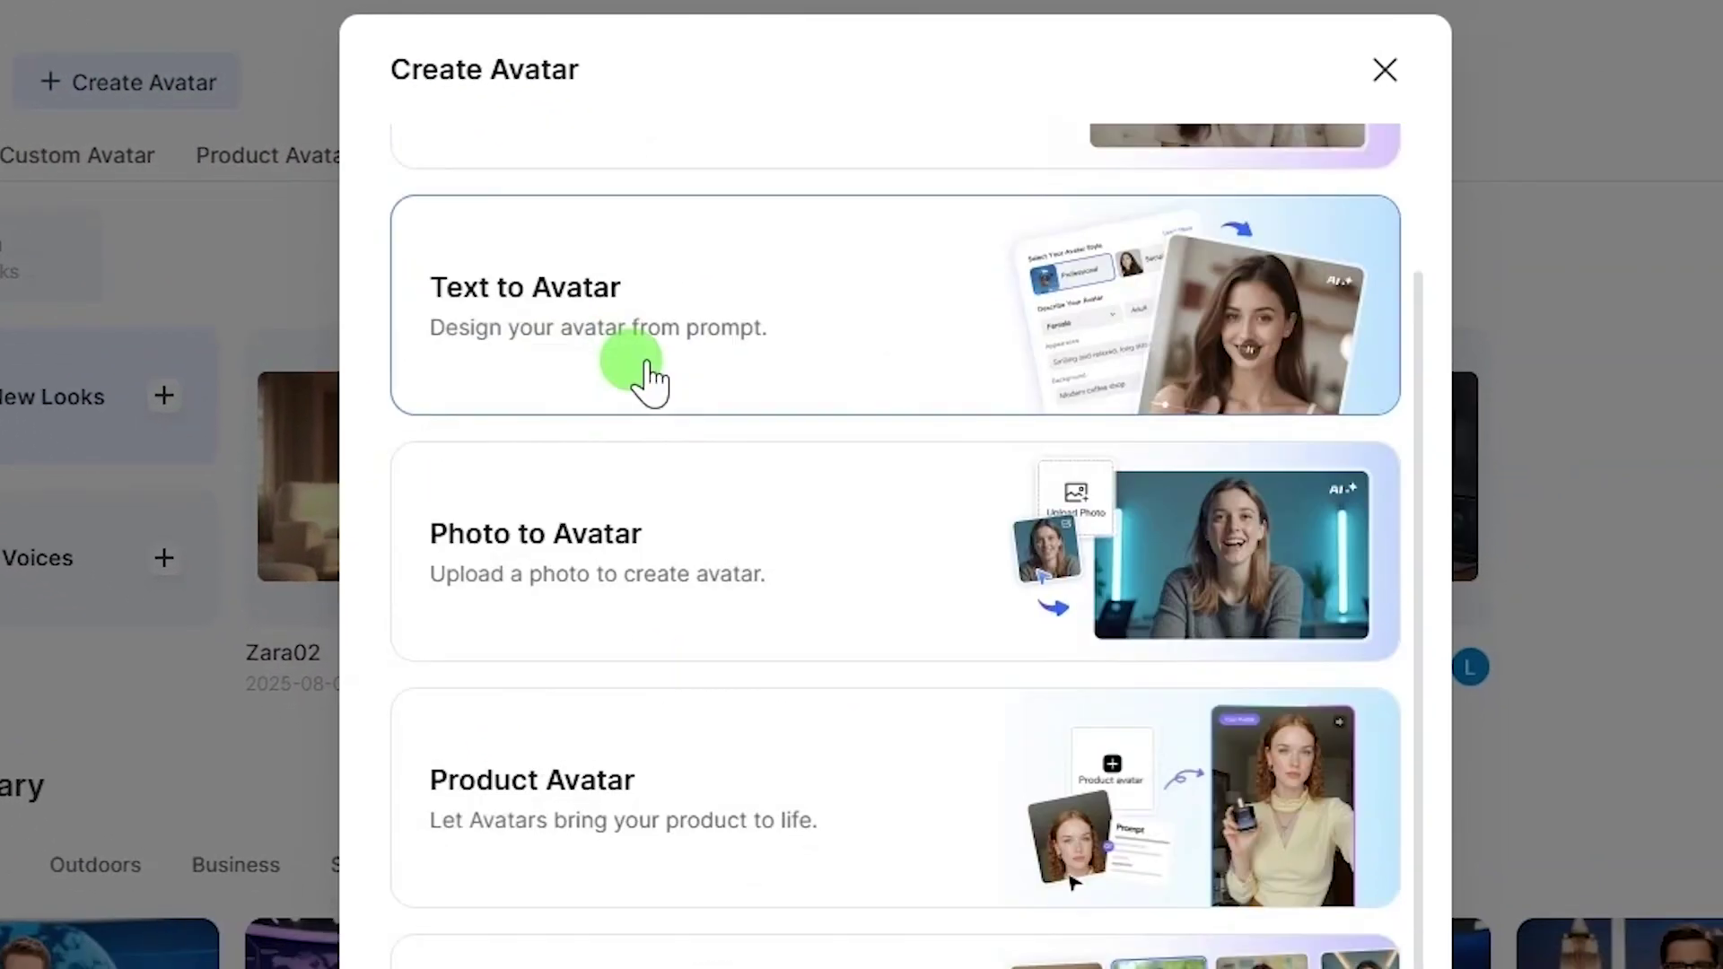
{"action": "scroll", "coordinate": [741, 583], "scroll_direction": "up", "scroll_amount": 3}
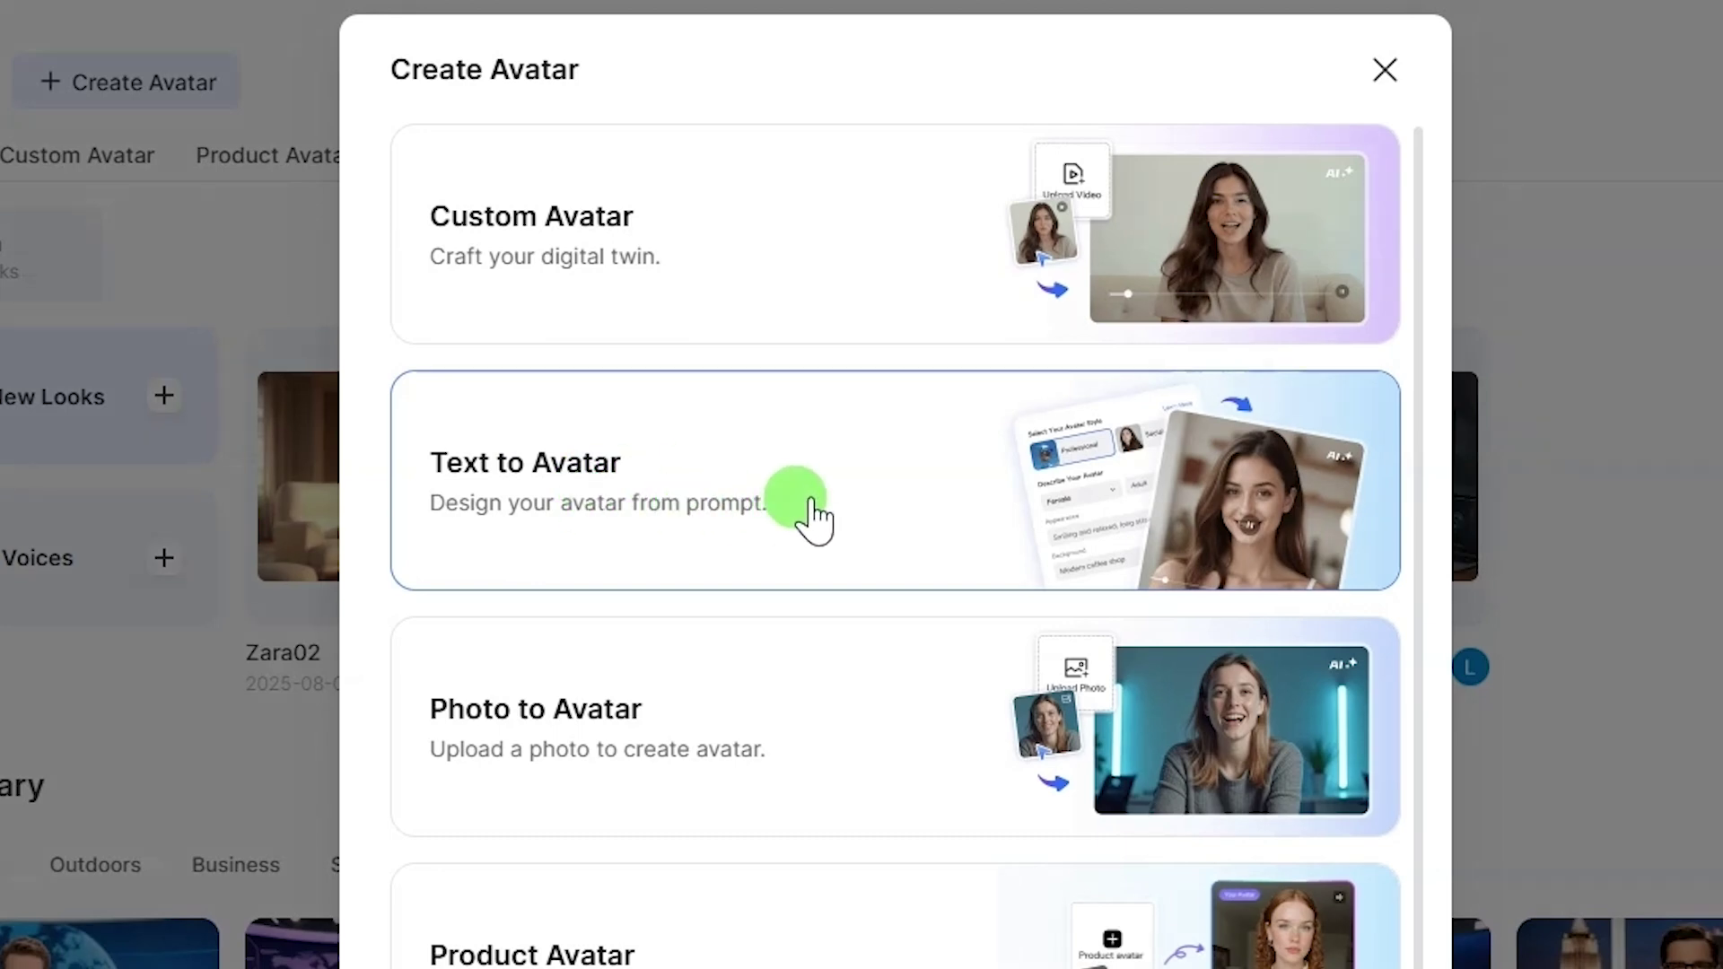
{"action": "scroll", "coordinate": [812, 515], "scroll_direction": "down", "scroll_amount": 2}
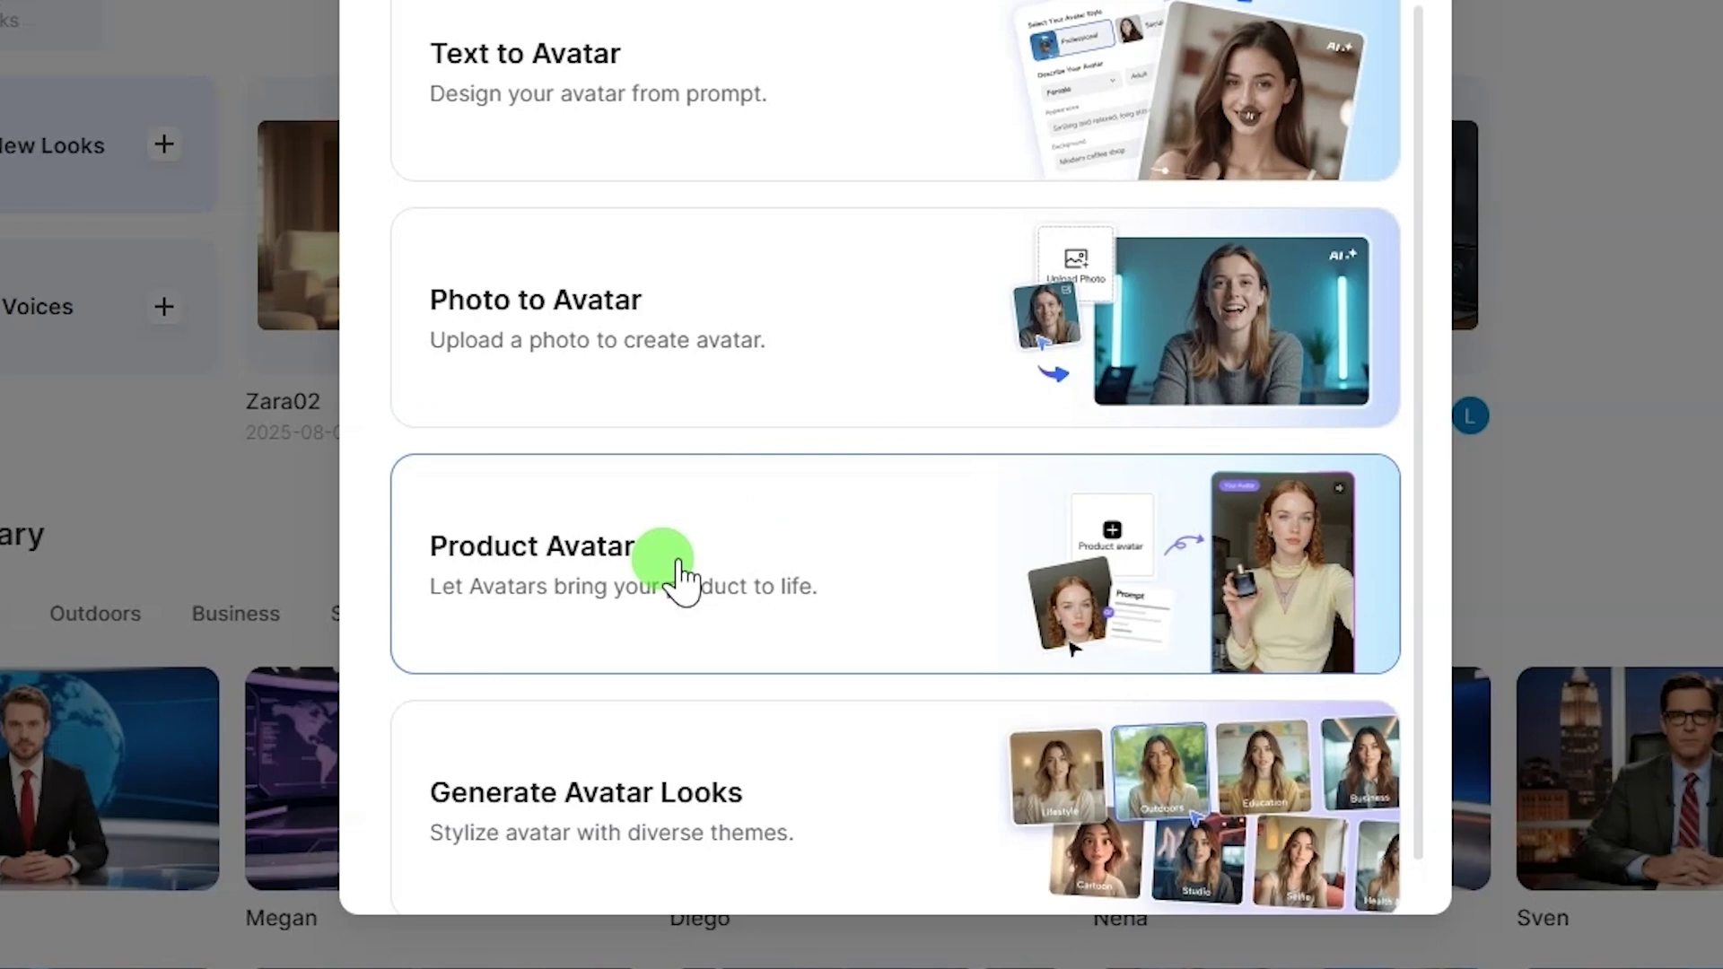
{"action": "scroll", "coordinate": [628, 816], "scroll_direction": "down", "scroll_amount": 1}
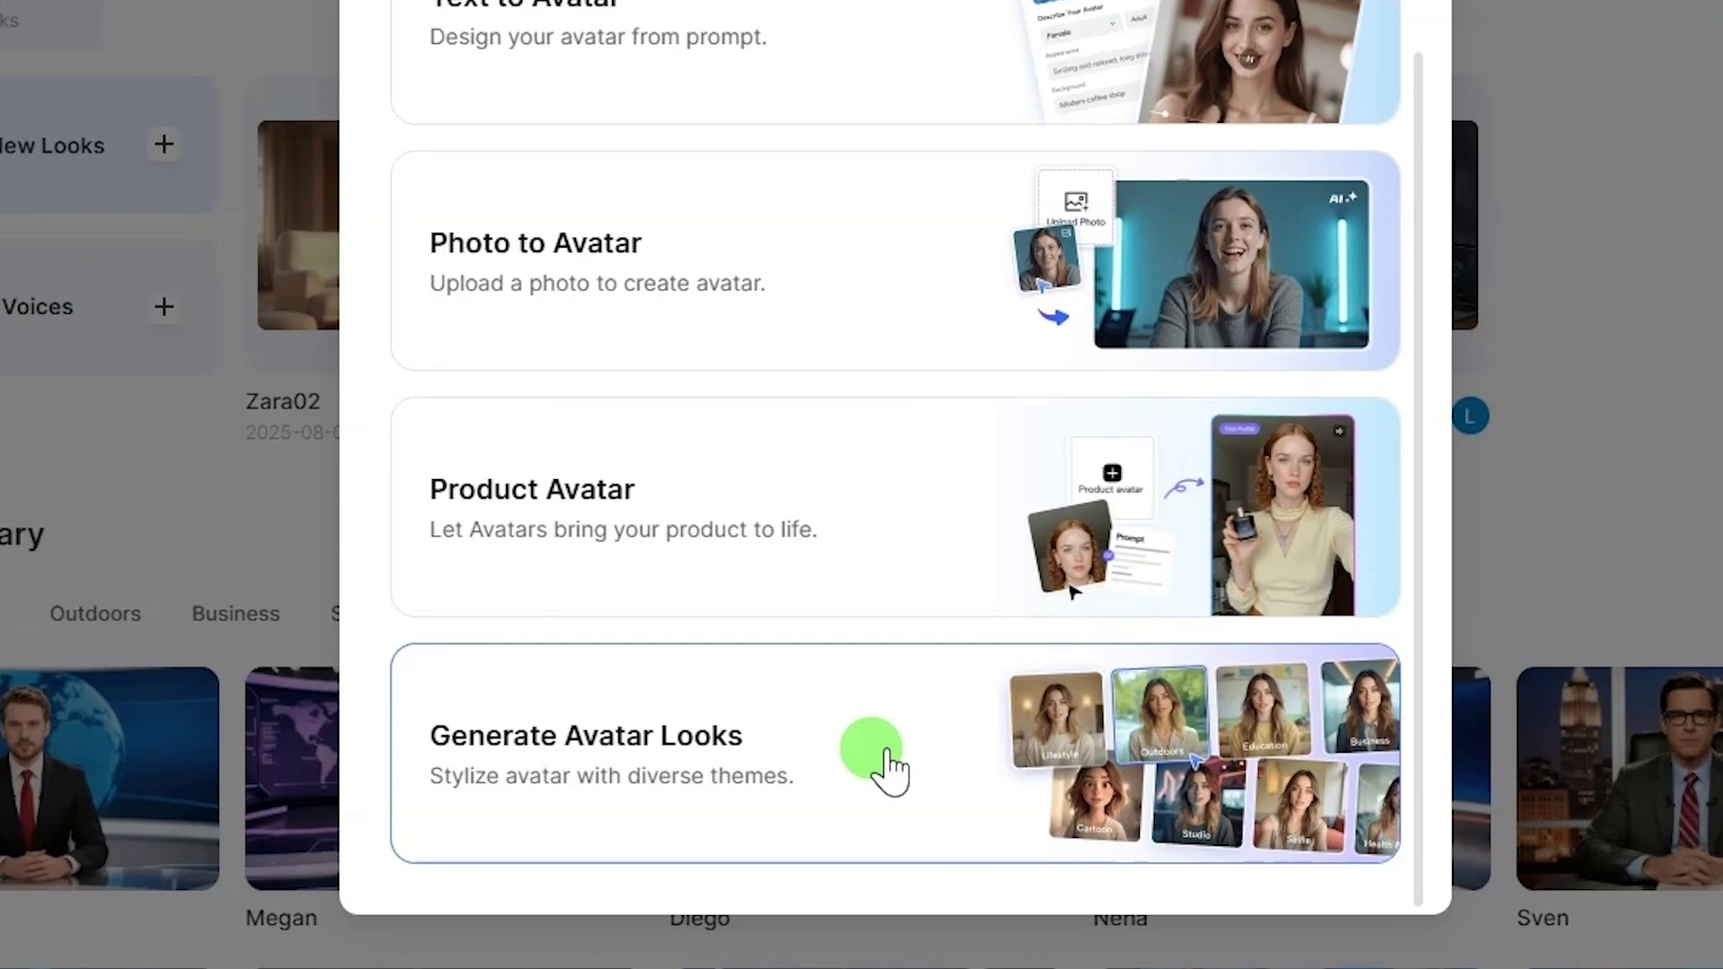
{"action": "scroll", "coordinate": [875, 756], "scroll_direction": "up", "scroll_amount": 3}
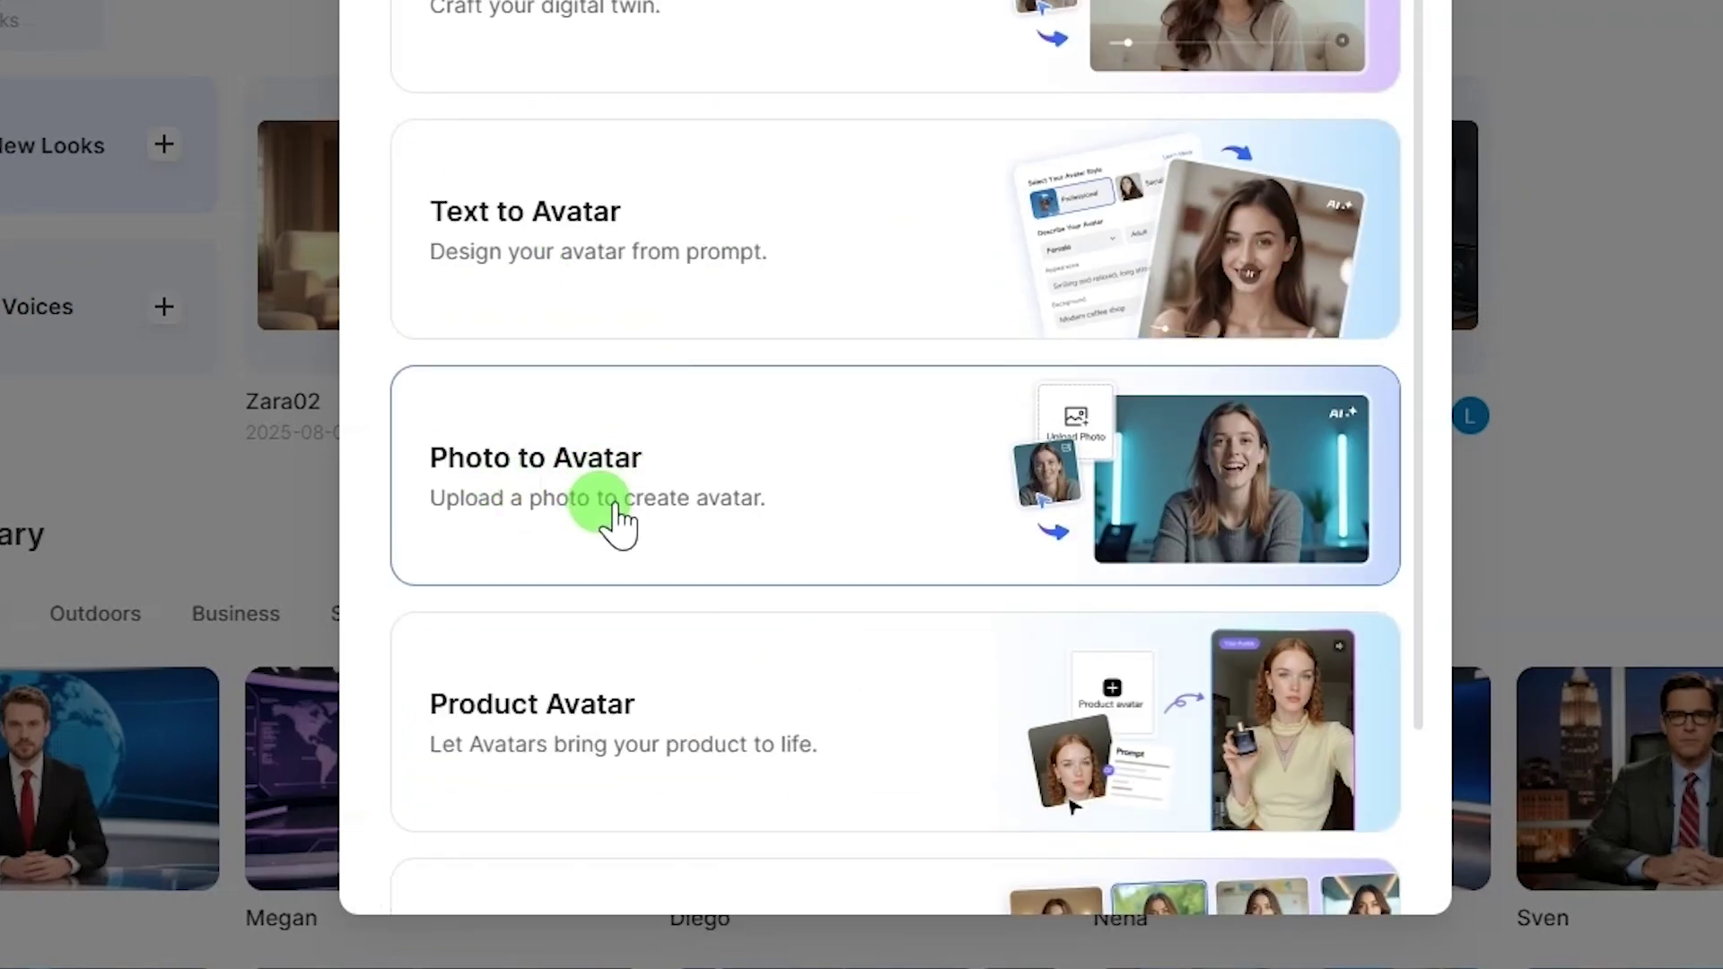
Upload the Image_fx (77) photo of the man at a desk via Photo to Avatar.
{"action": "left_click", "coordinate": [781, 499]}
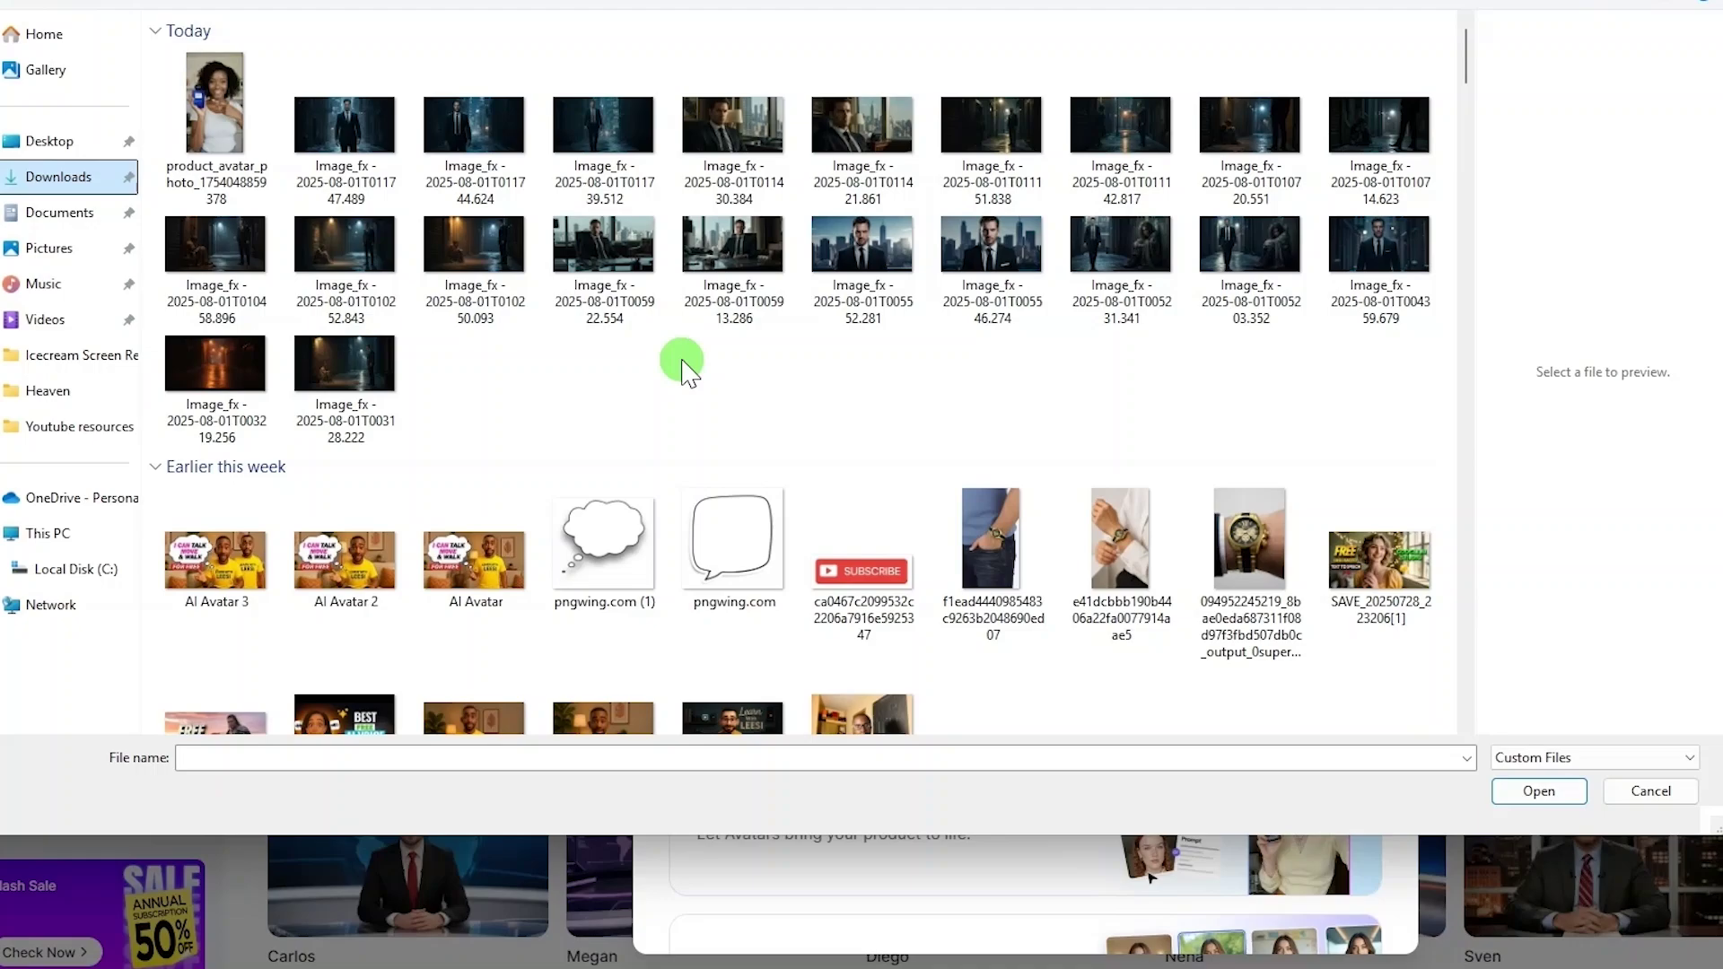
{"action": "scroll", "coordinate": [705, 381], "scroll_direction": "down", "scroll_amount": 5}
{"action": "scroll", "coordinate": [650, 372], "scroll_direction": "down", "scroll_amount": 10}
{"action": "left_click", "coordinate": [583, 387]}
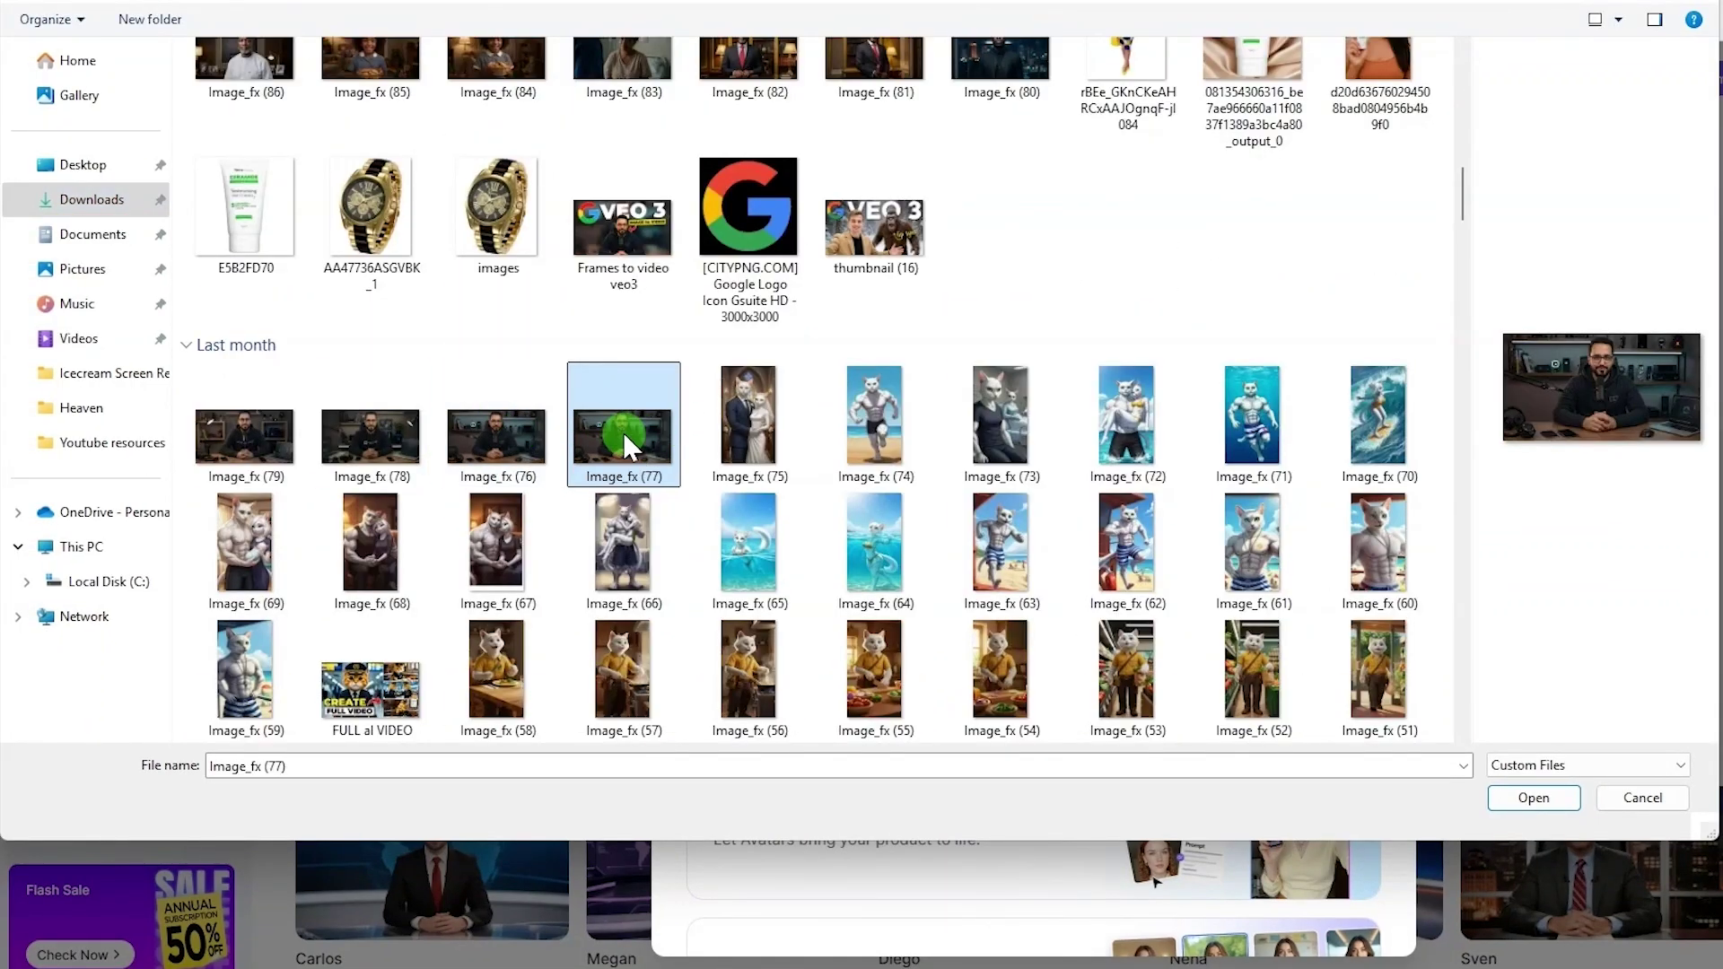
{"action": "scroll", "coordinate": [622, 438], "scroll_direction": "up", "scroll_amount": 4}
{"action": "left_click", "coordinate": [1577, 798]}
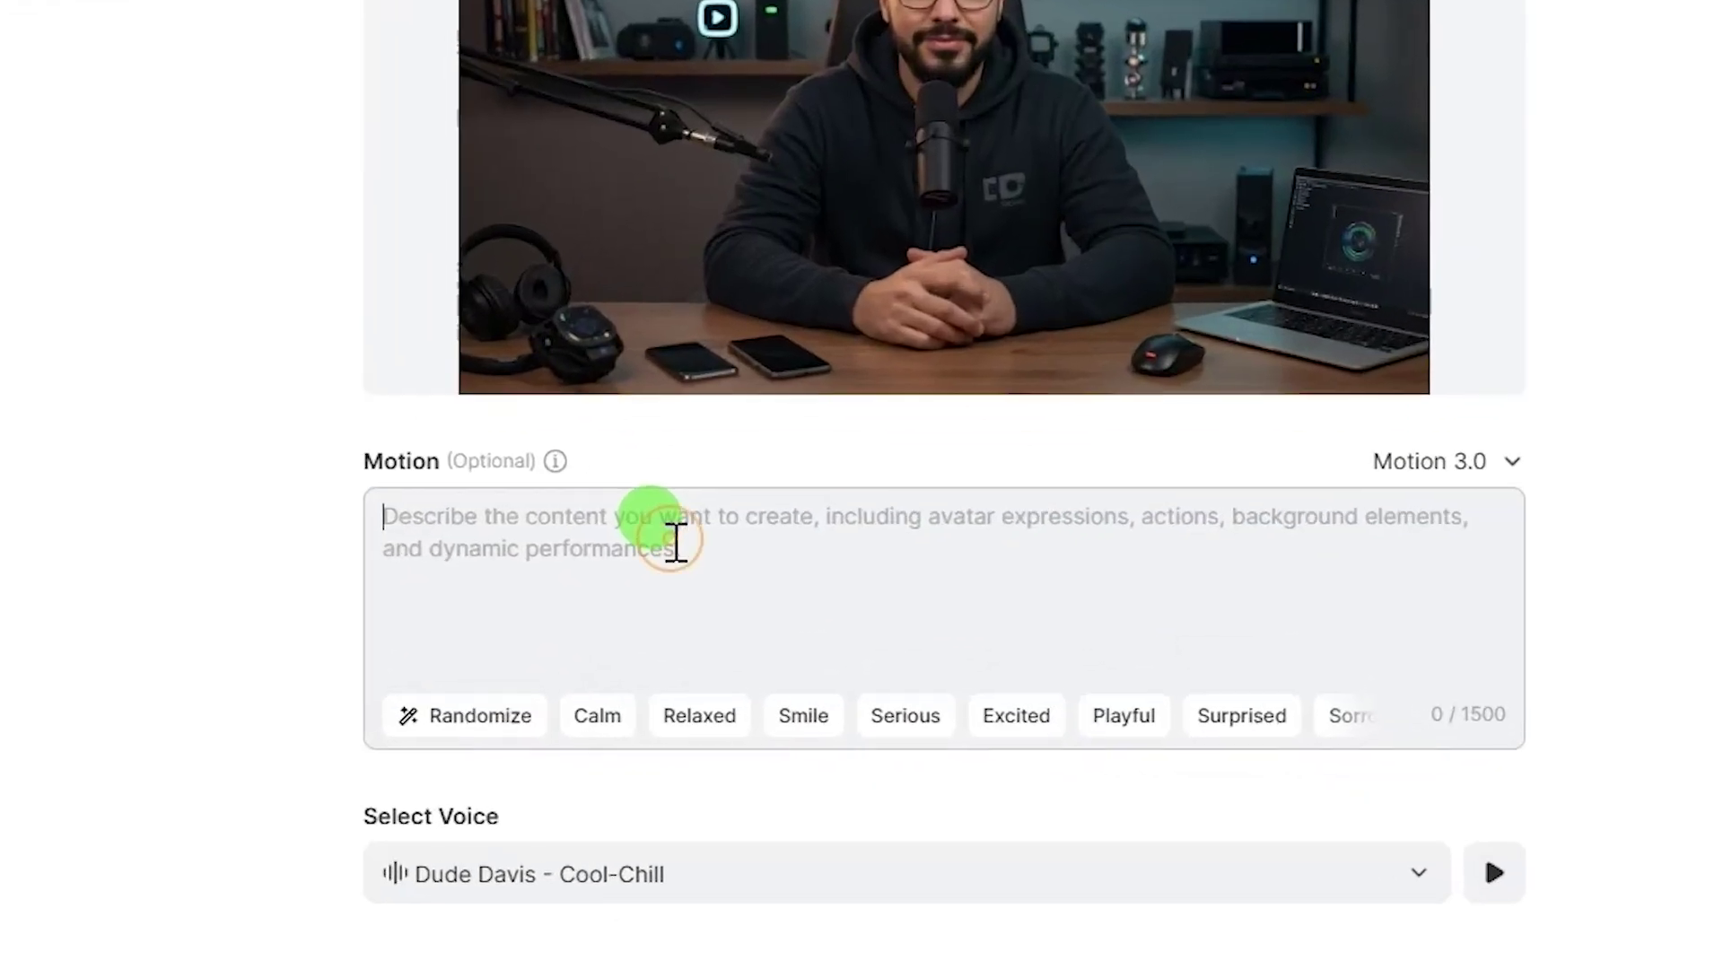
Set the motion prompt to 'talking, gesturing.' and the generation model to Veo 3.
{"action": "left_click", "coordinate": [853, 639]}
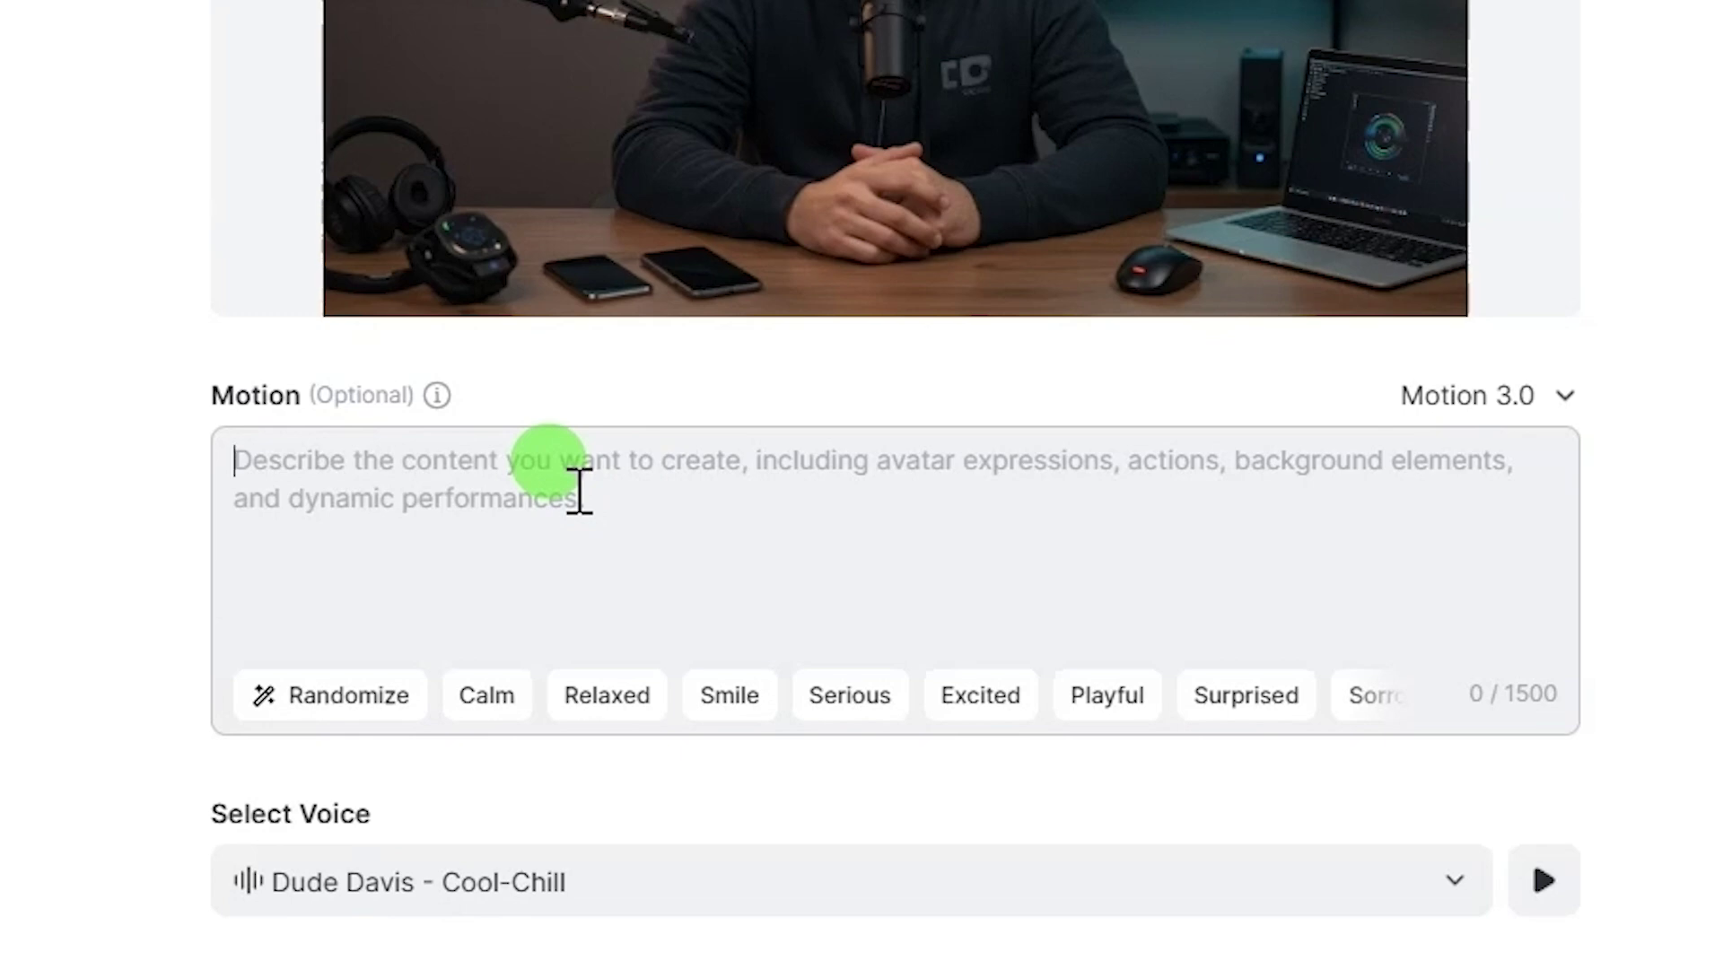
{"action": "type", "text": "talking, gesturing."}
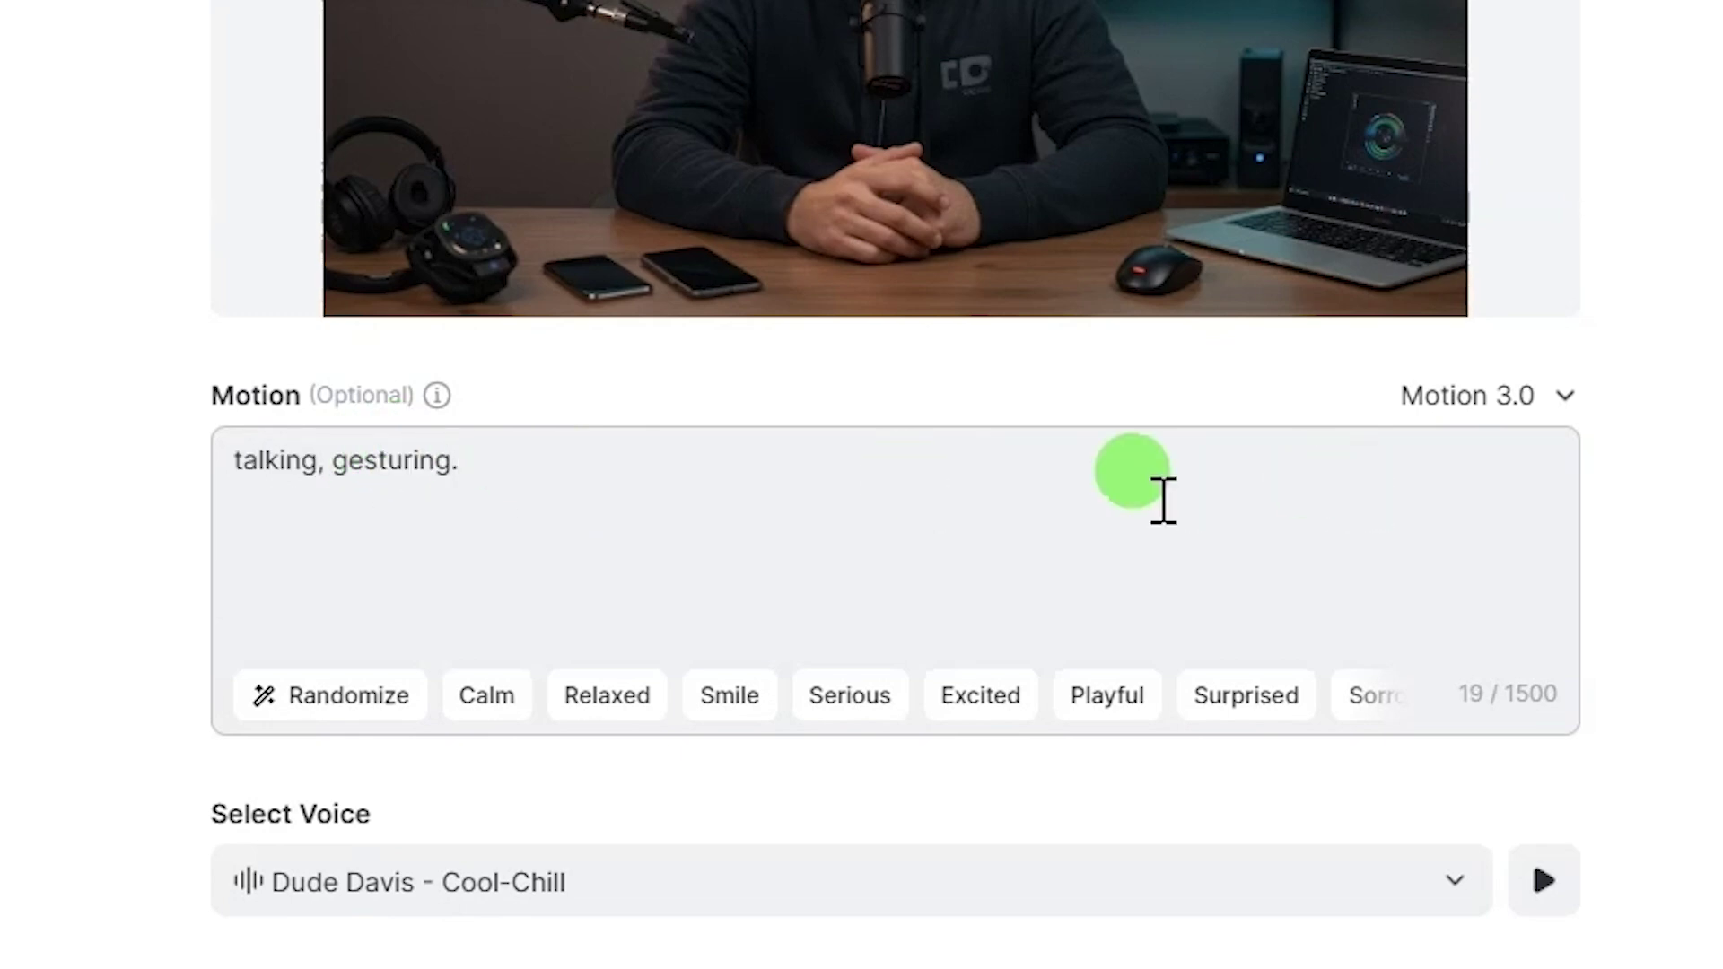
{"action": "left_click", "coordinate": [1545, 397]}
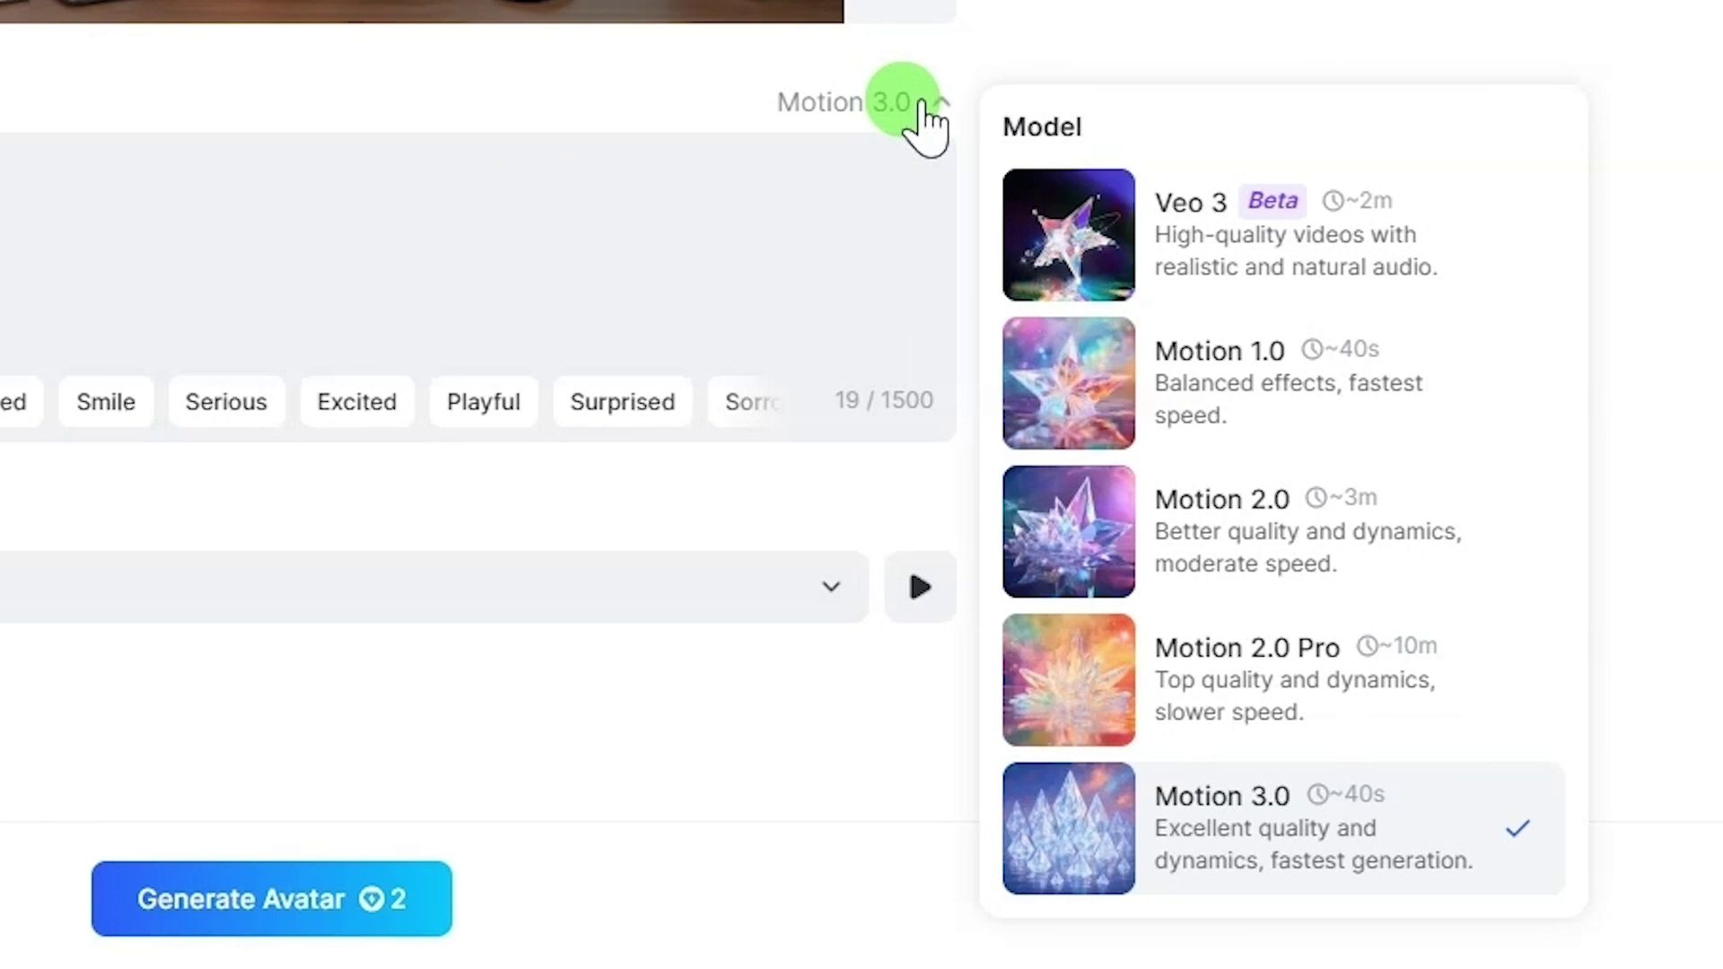
{"action": "left_click", "coordinate": [1271, 276]}
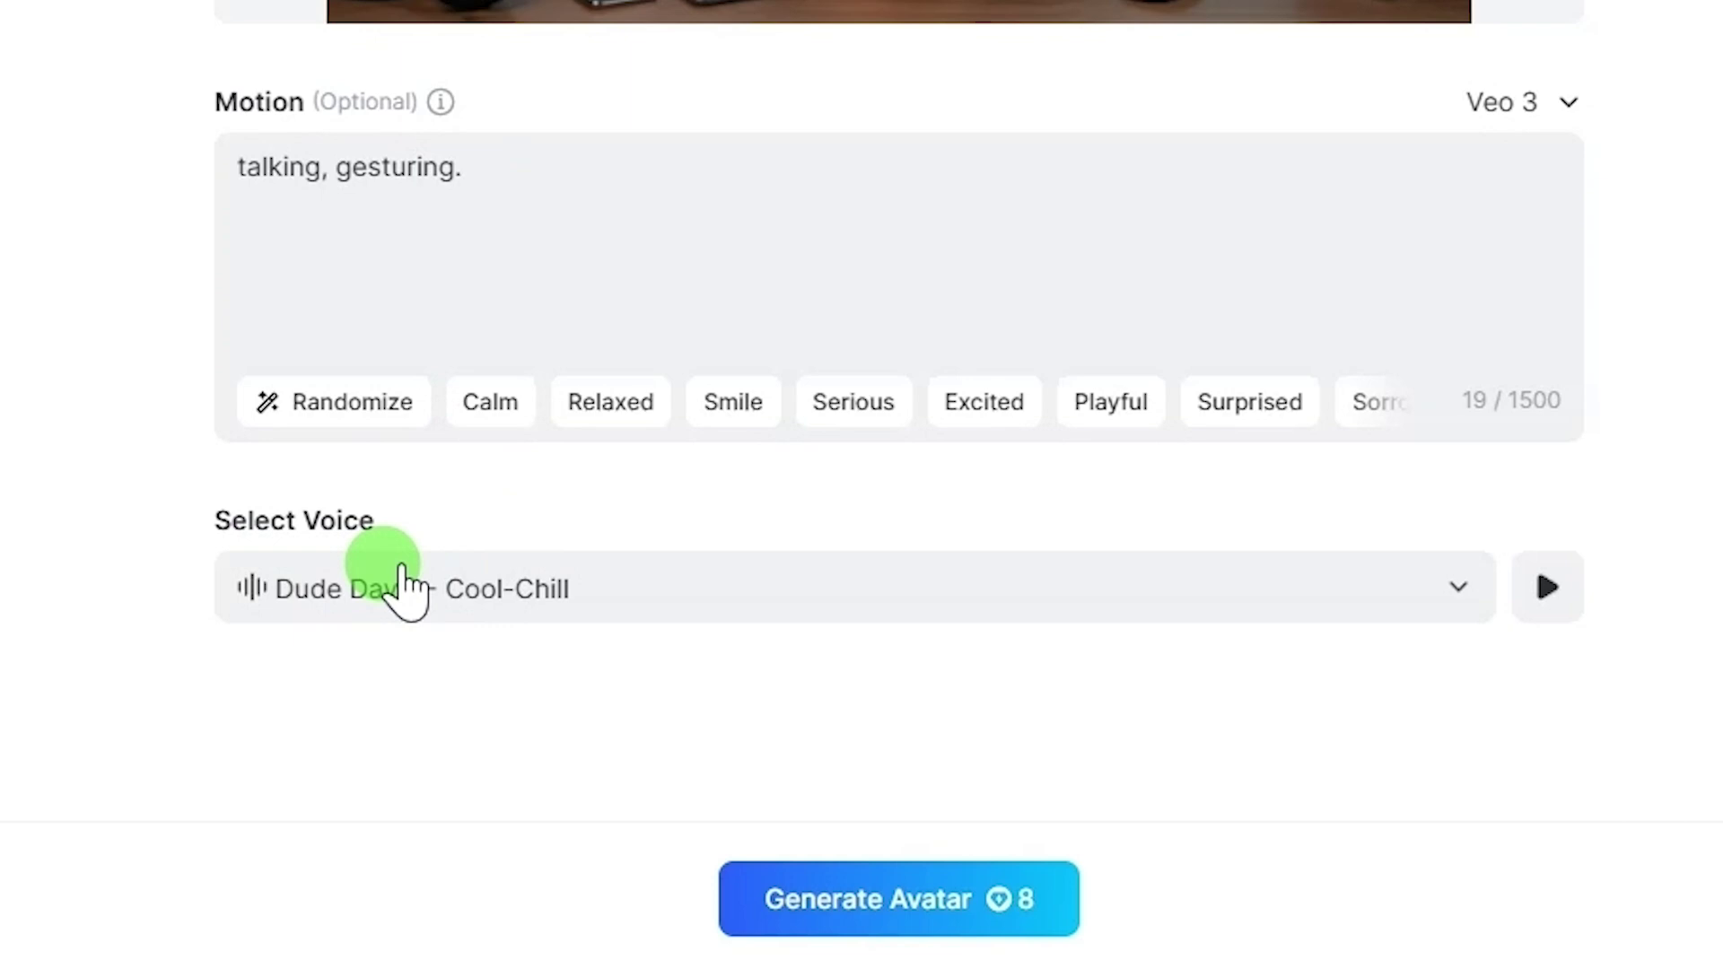
Choose Peter from the Public Voices and confirm him as the avatar's voice.
{"action": "left_click", "coordinate": [1458, 588]}
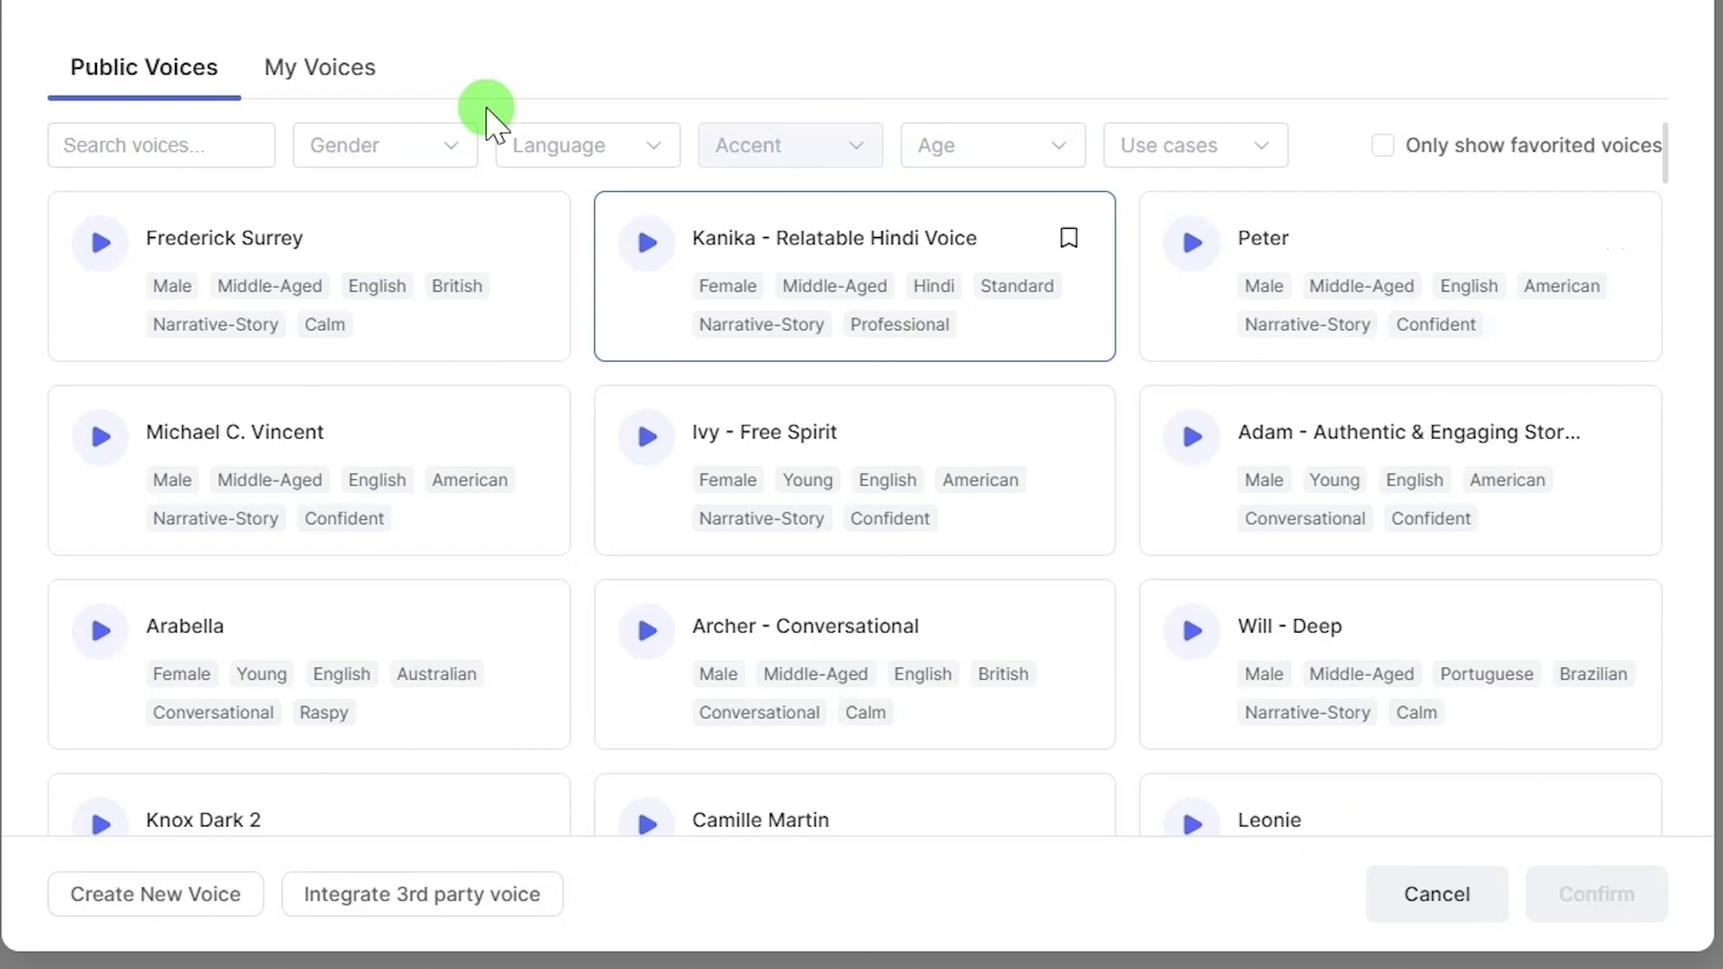
{"action": "left_click", "coordinate": [319, 73]}
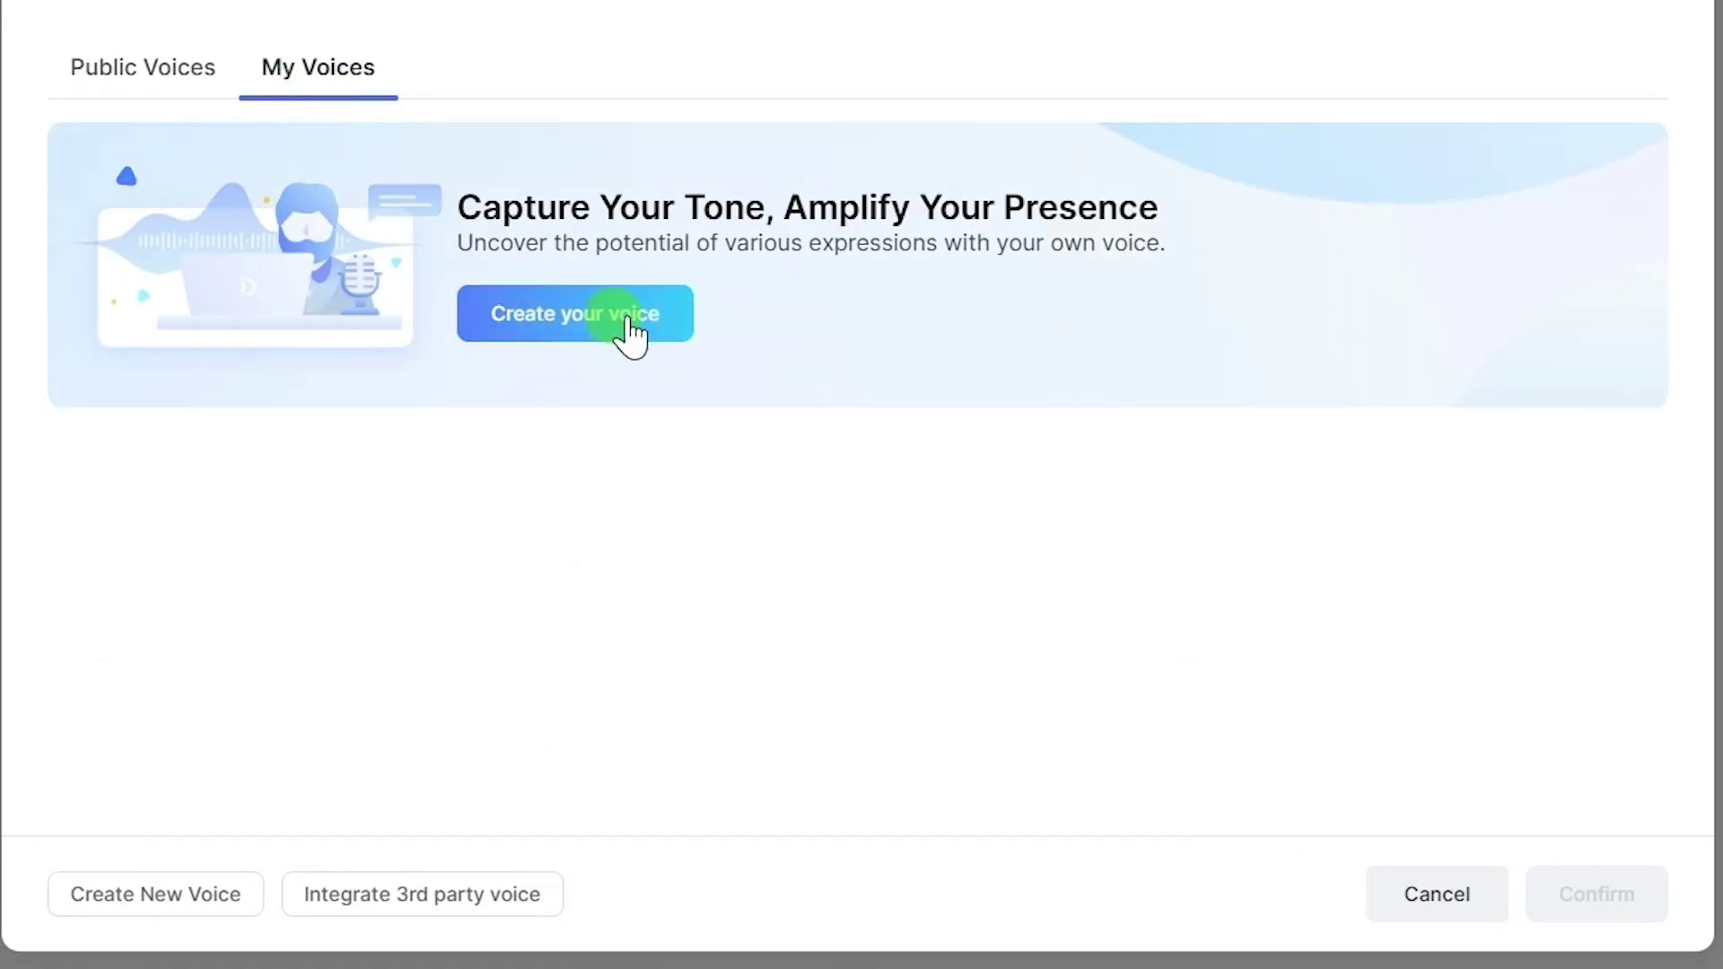
{"action": "left_click", "coordinate": [146, 69]}
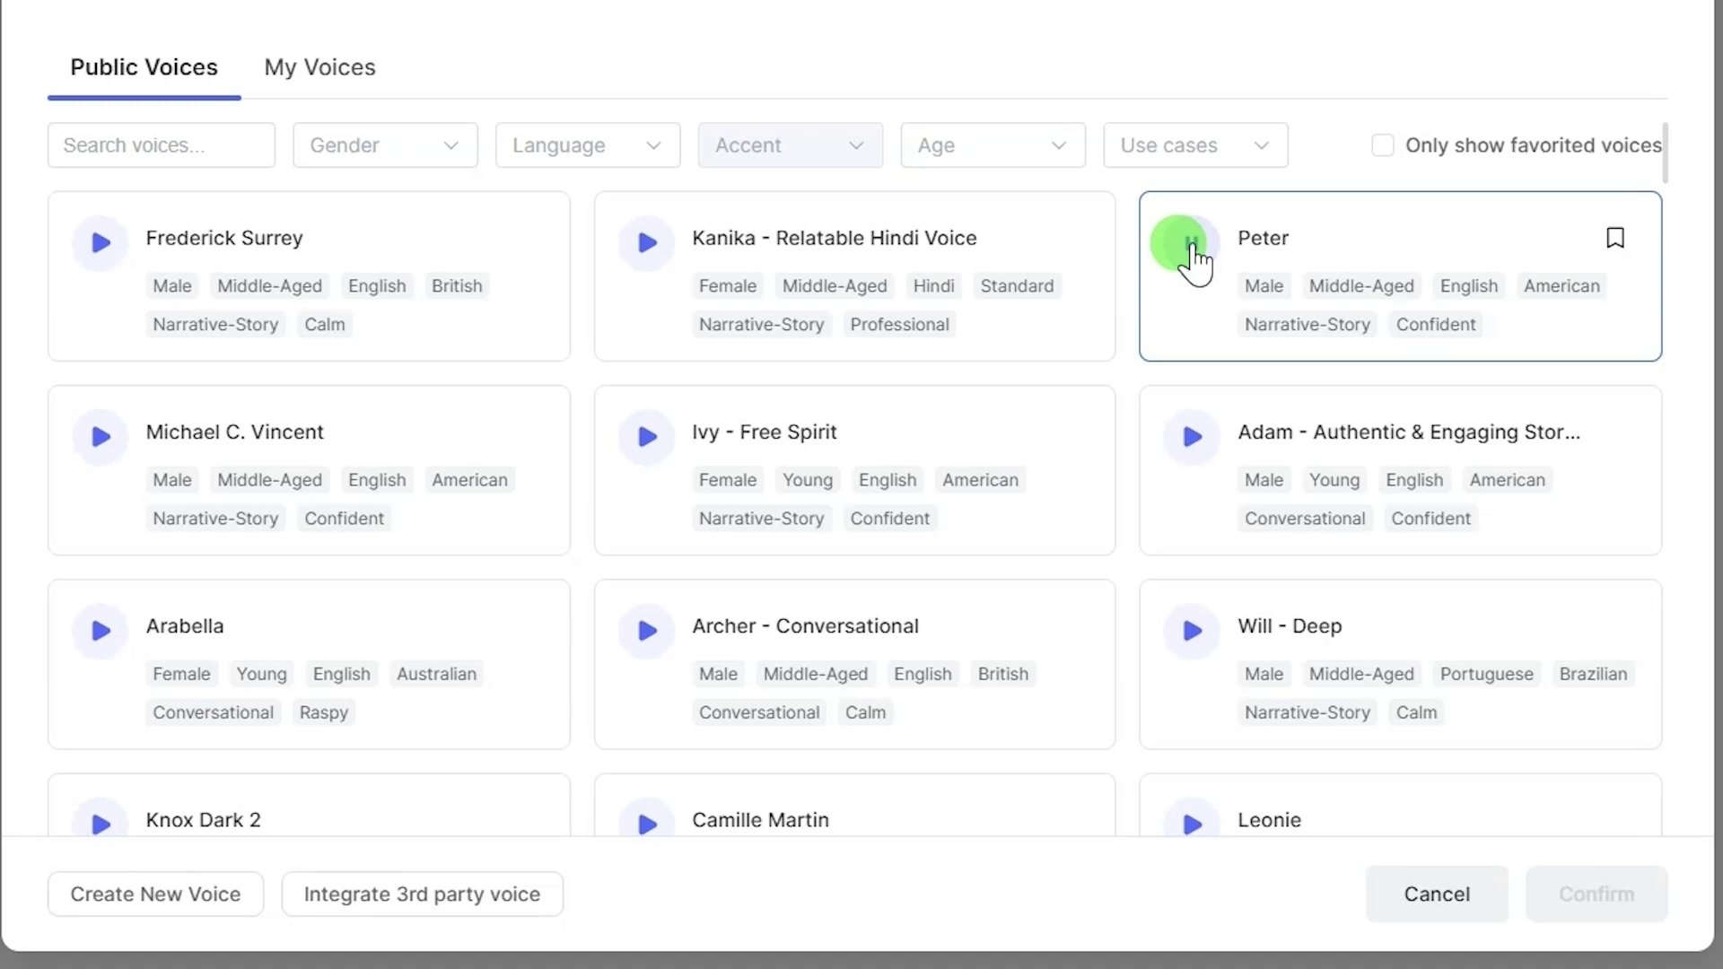
{"action": "left_click", "coordinate": [1192, 251]}
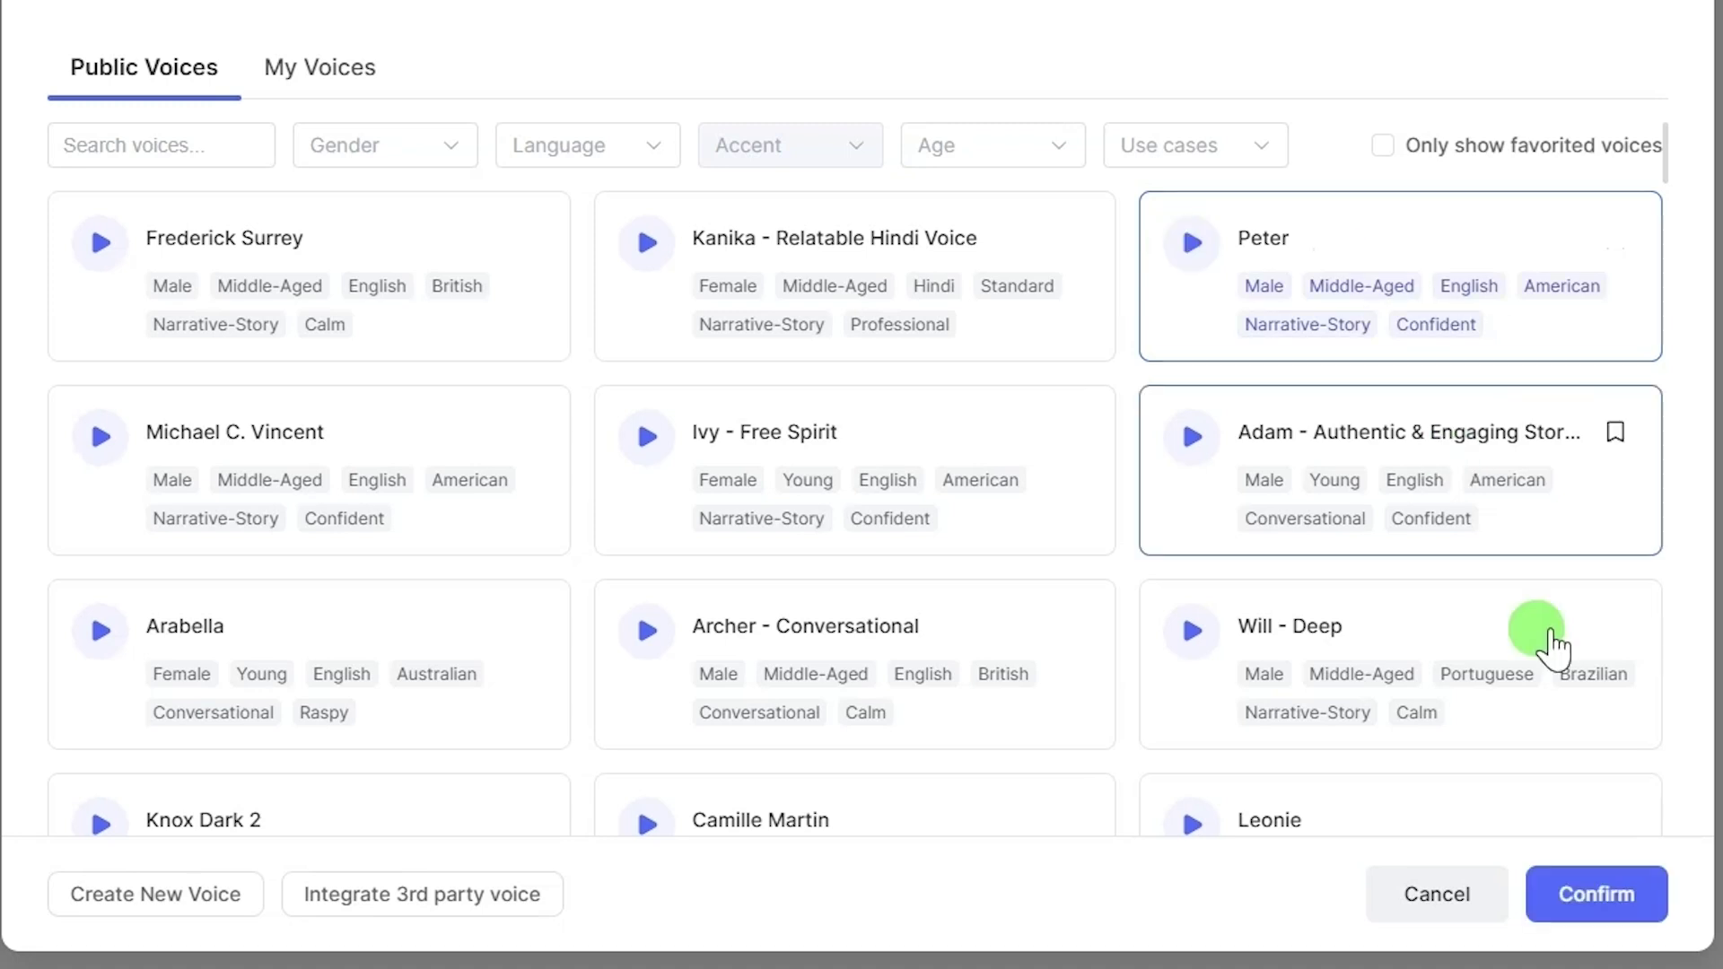
{"action": "left_click", "coordinate": [1603, 899]}
{"action": "scroll", "coordinate": [897, 753], "scroll_direction": "down", "scroll_amount": 2}
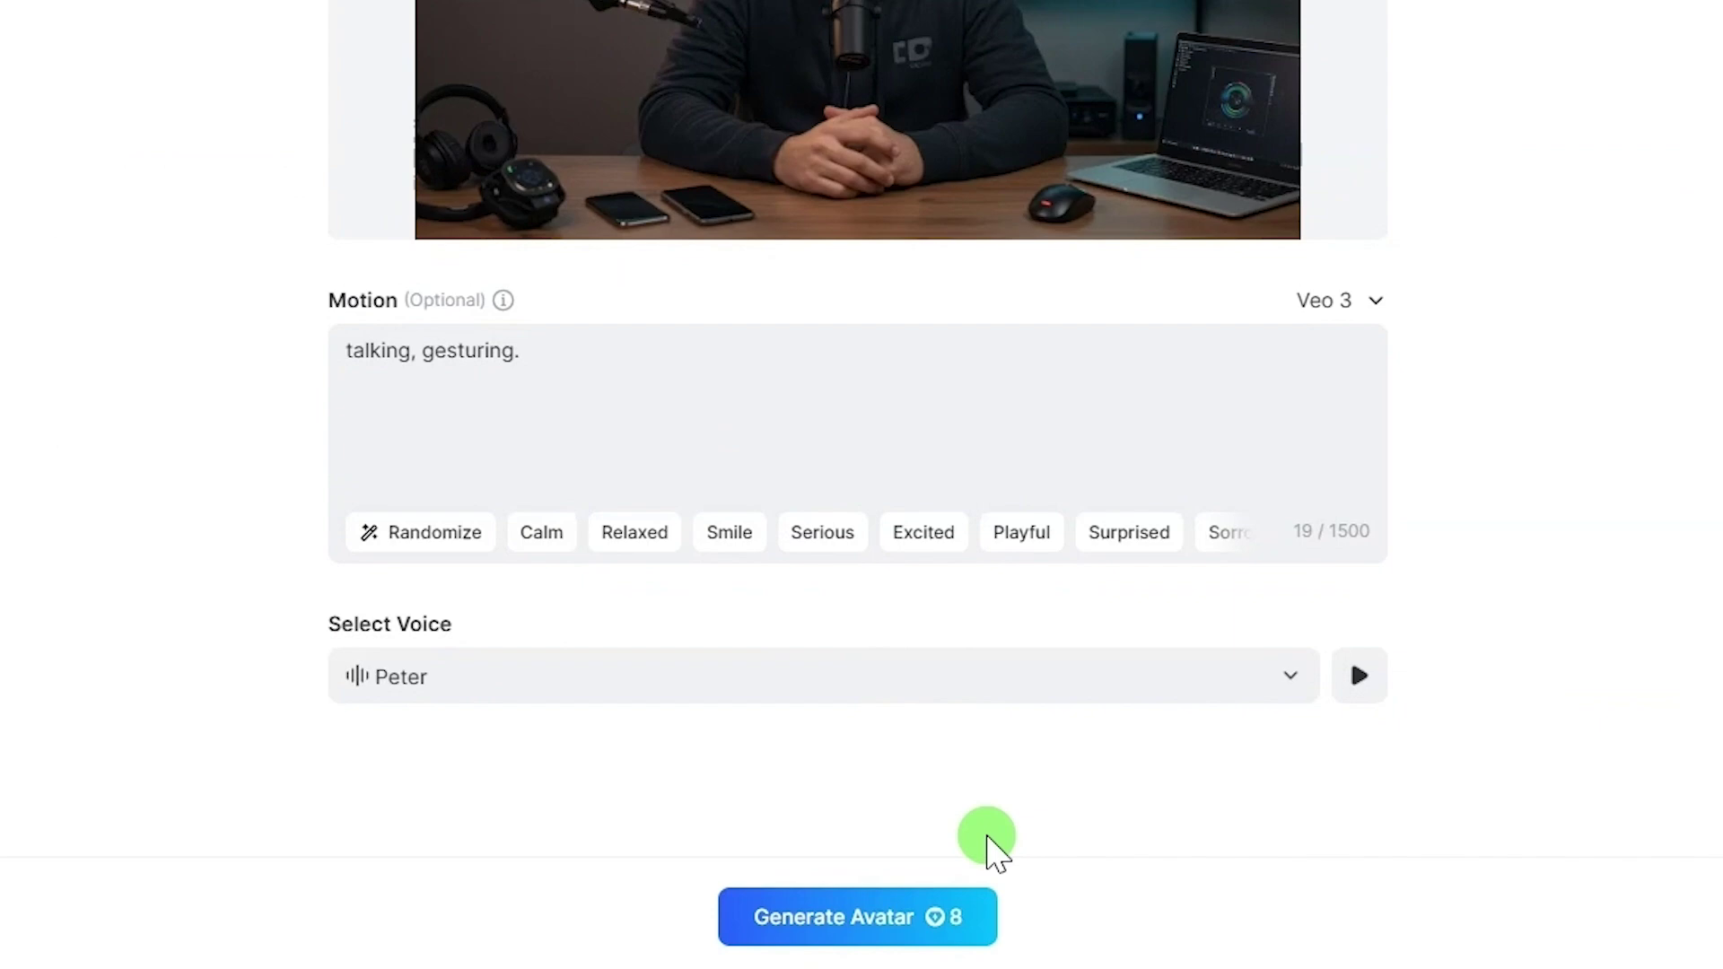
Generate the avatar and start a video with the Victoria look, pausing its preview.
{"action": "left_click", "coordinate": [873, 925]}
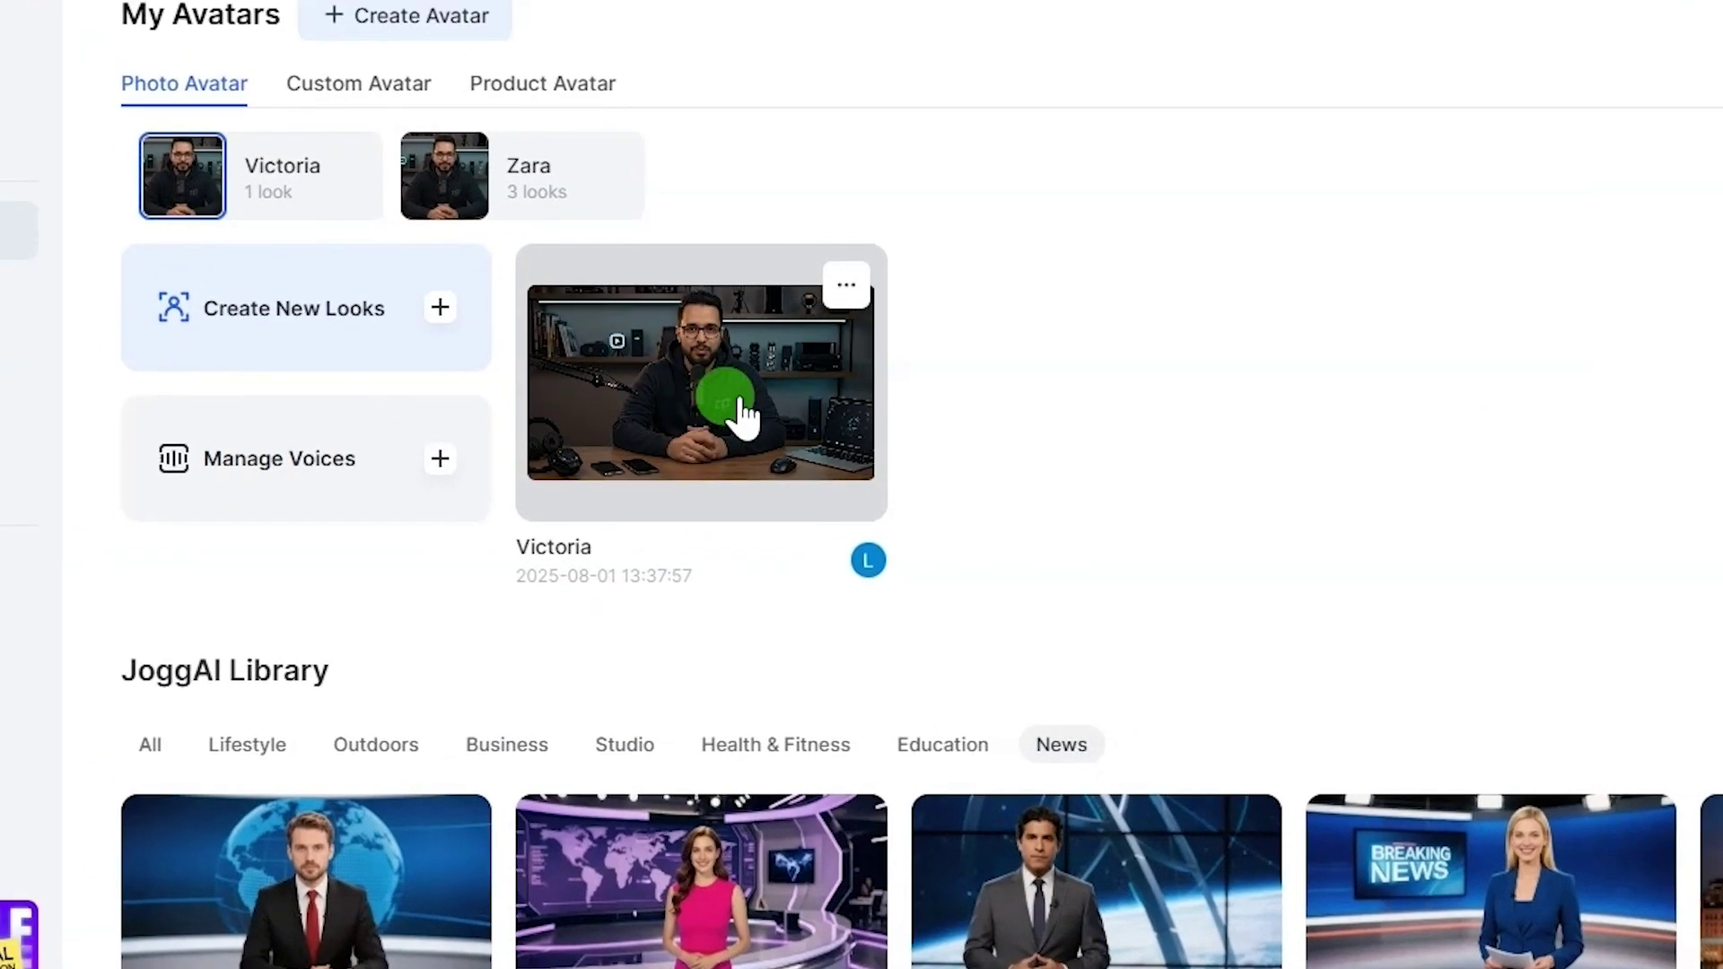
{"action": "left_click", "coordinate": [705, 395]}
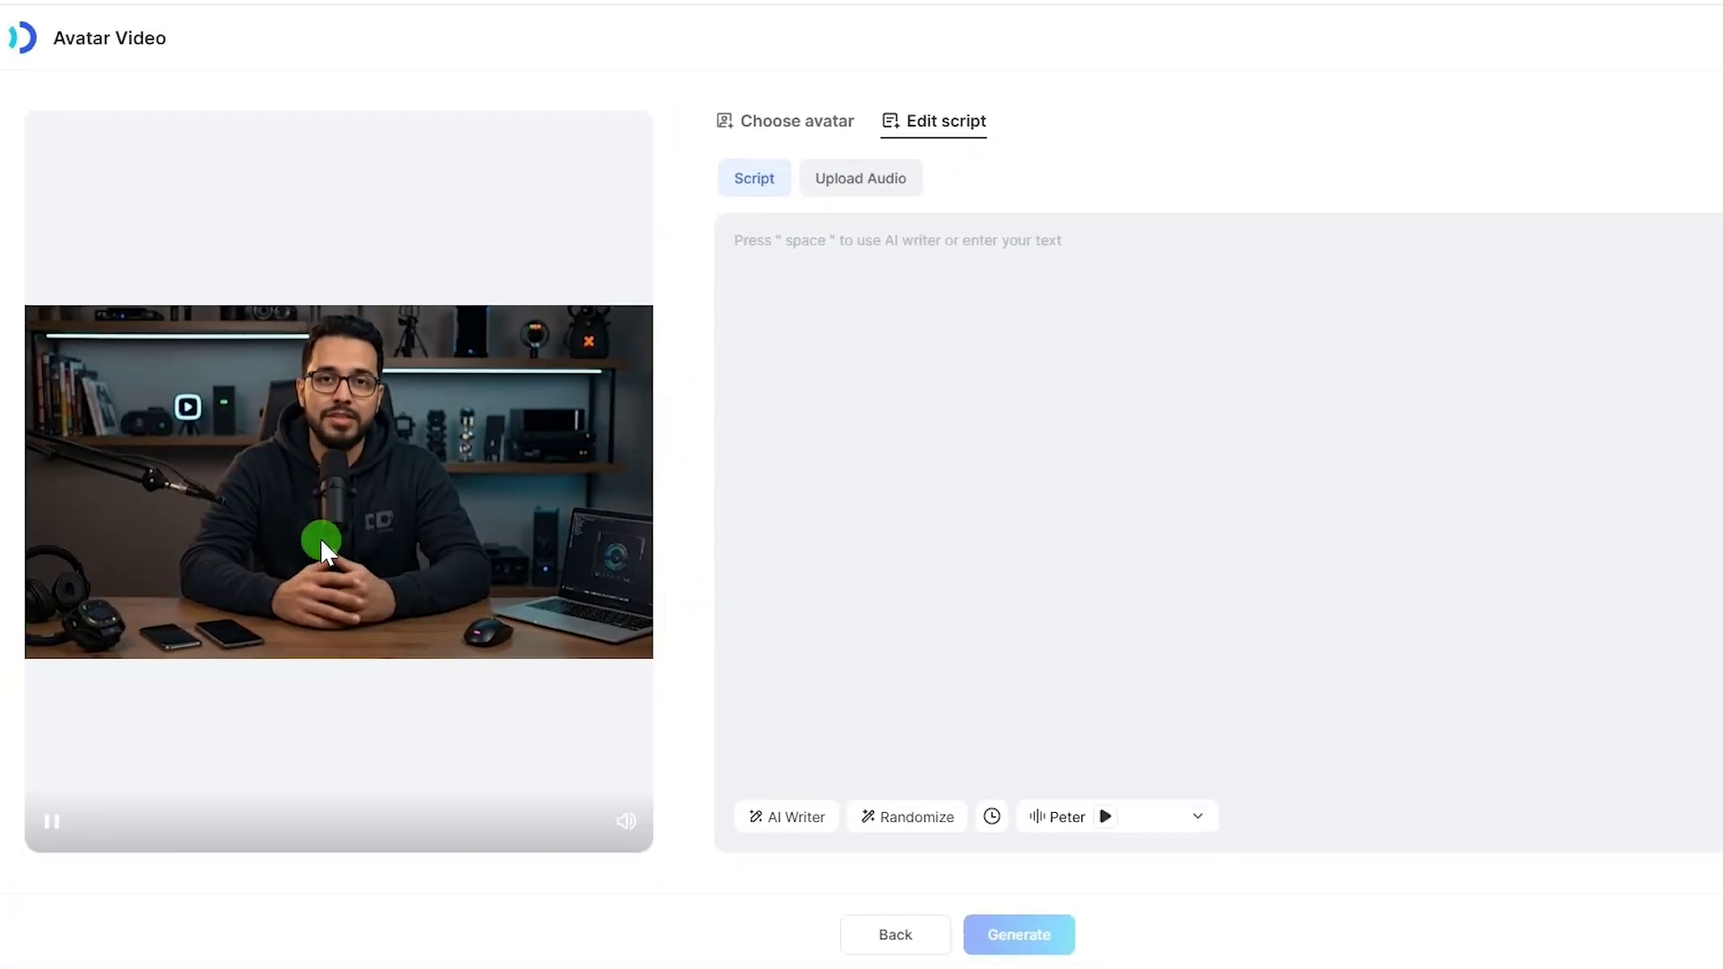
{"action": "left_click", "coordinate": [429, 399]}
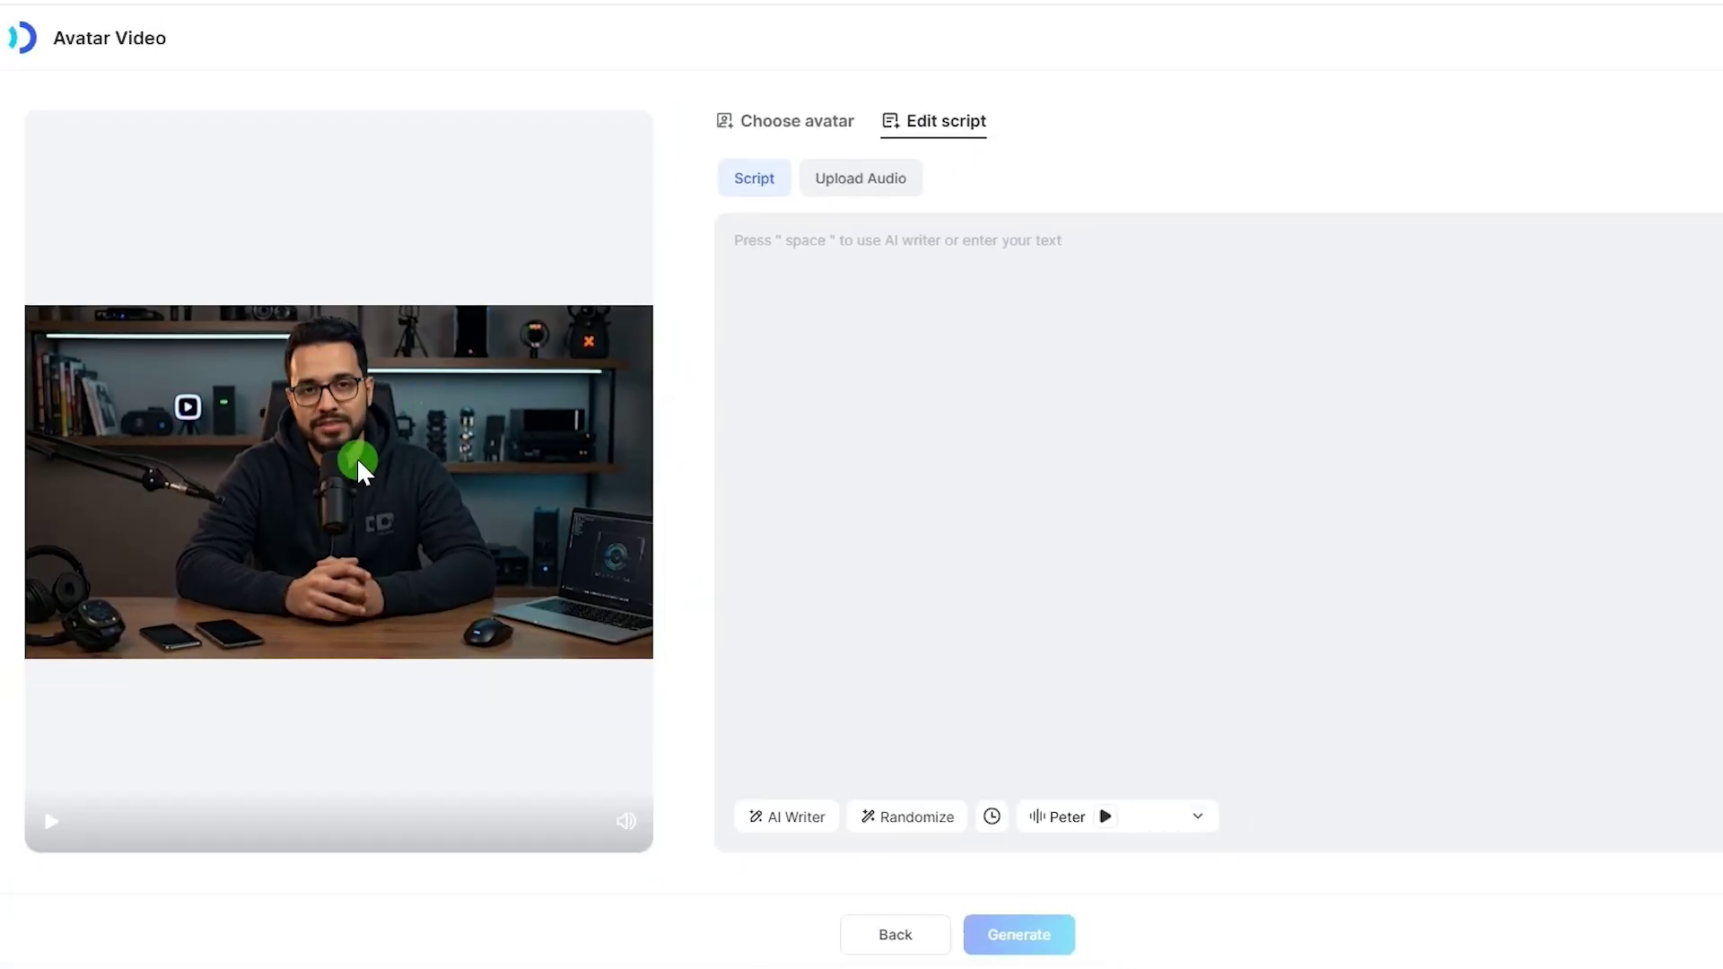
Paste the welcome-and-subscribe script and bring up the render settings.
{"action": "left_click", "coordinate": [1016, 255]}
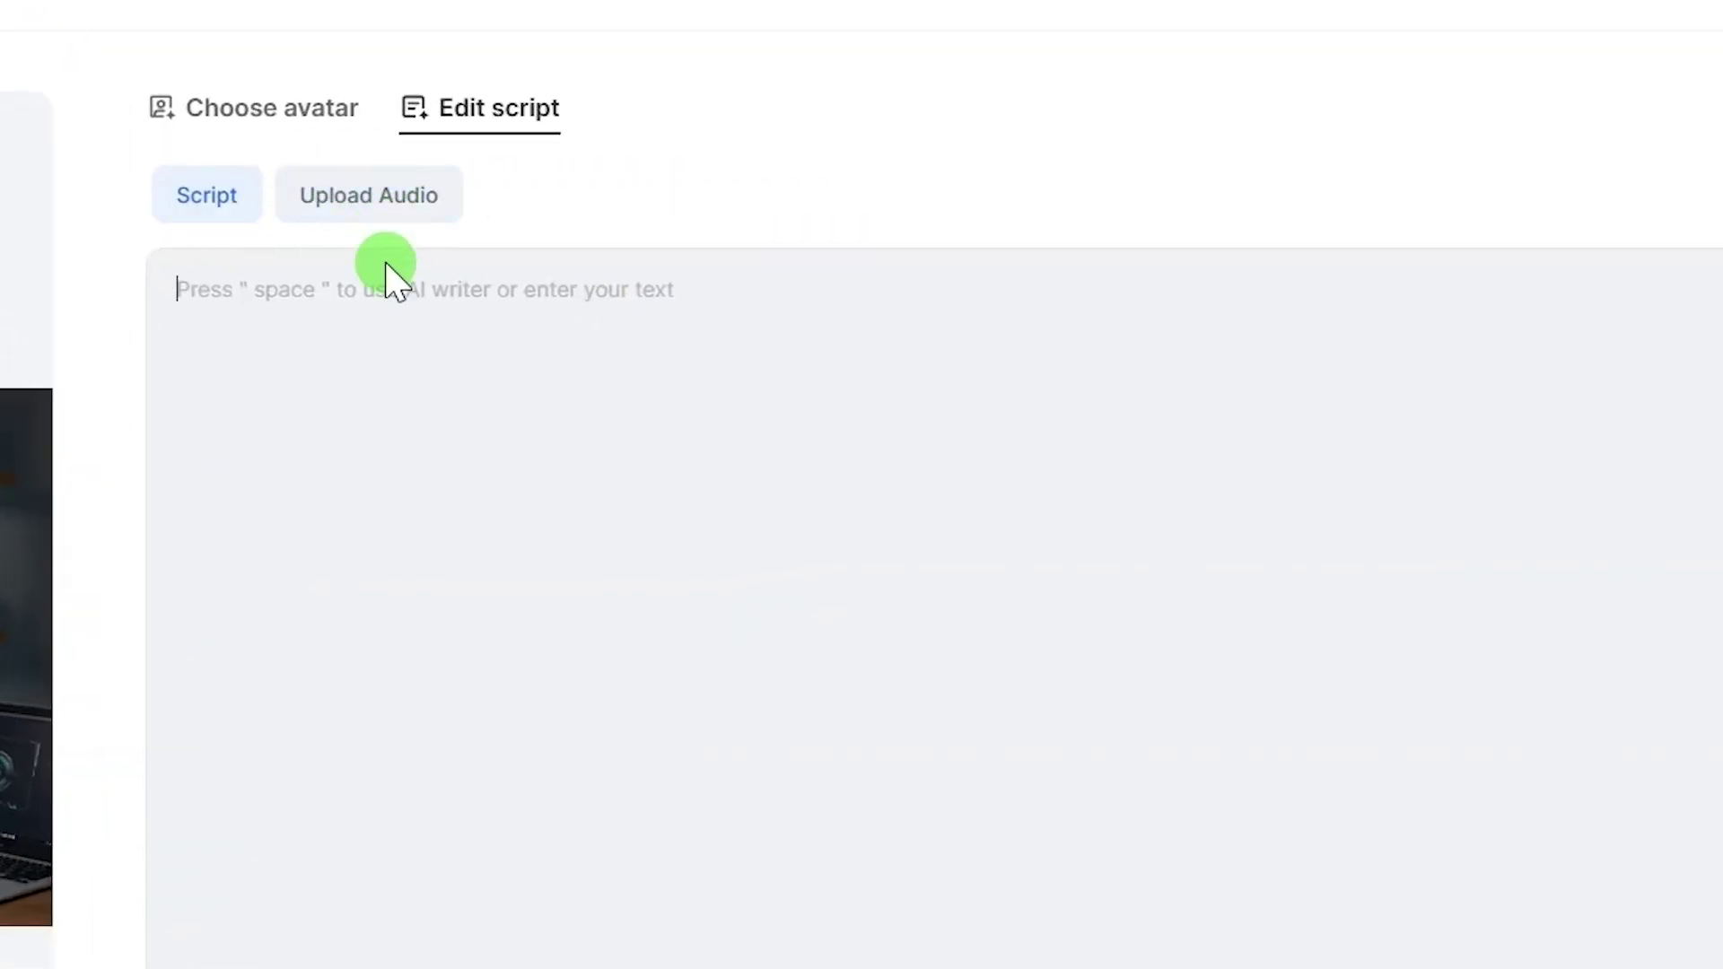
{"action": "type", "text": "Hello, welcome to this channel, please like and subscribe to this channel."}
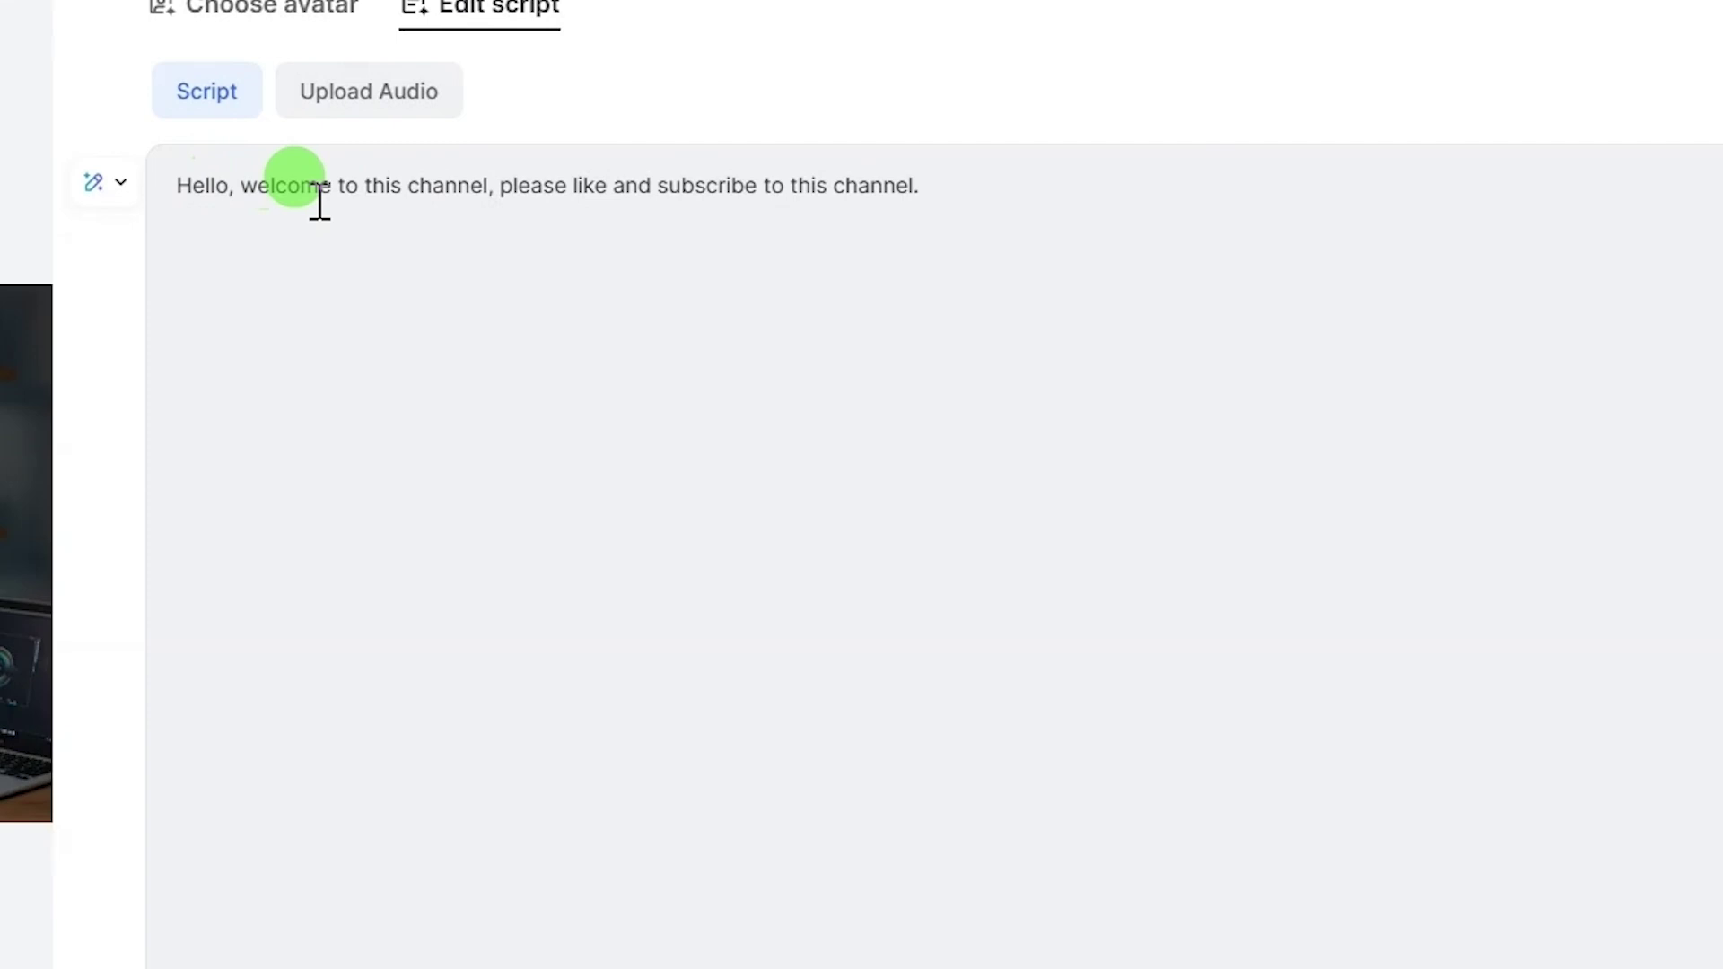
{"action": "left_click", "coordinate": [610, 915]}
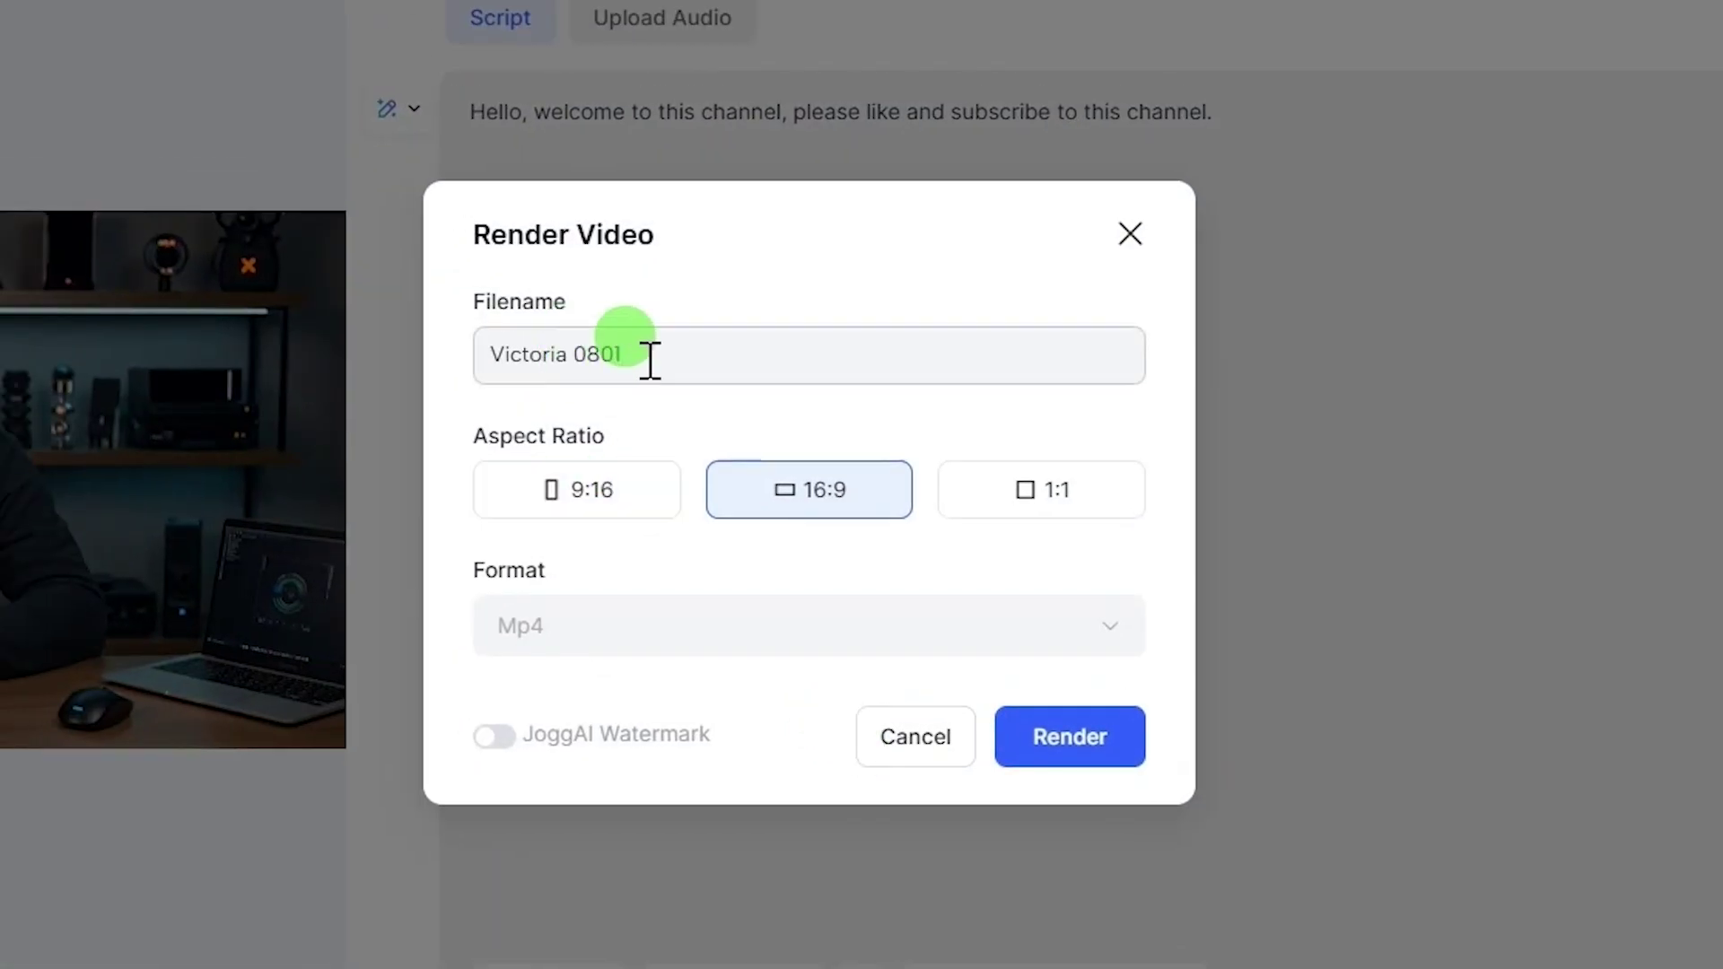
Rename the video to 'hfgff', keep the 16:9 aspect ratio, and render it.
{"action": "left_click_drag", "start_coordinate": [650, 359], "coordinate": [428, 367]}
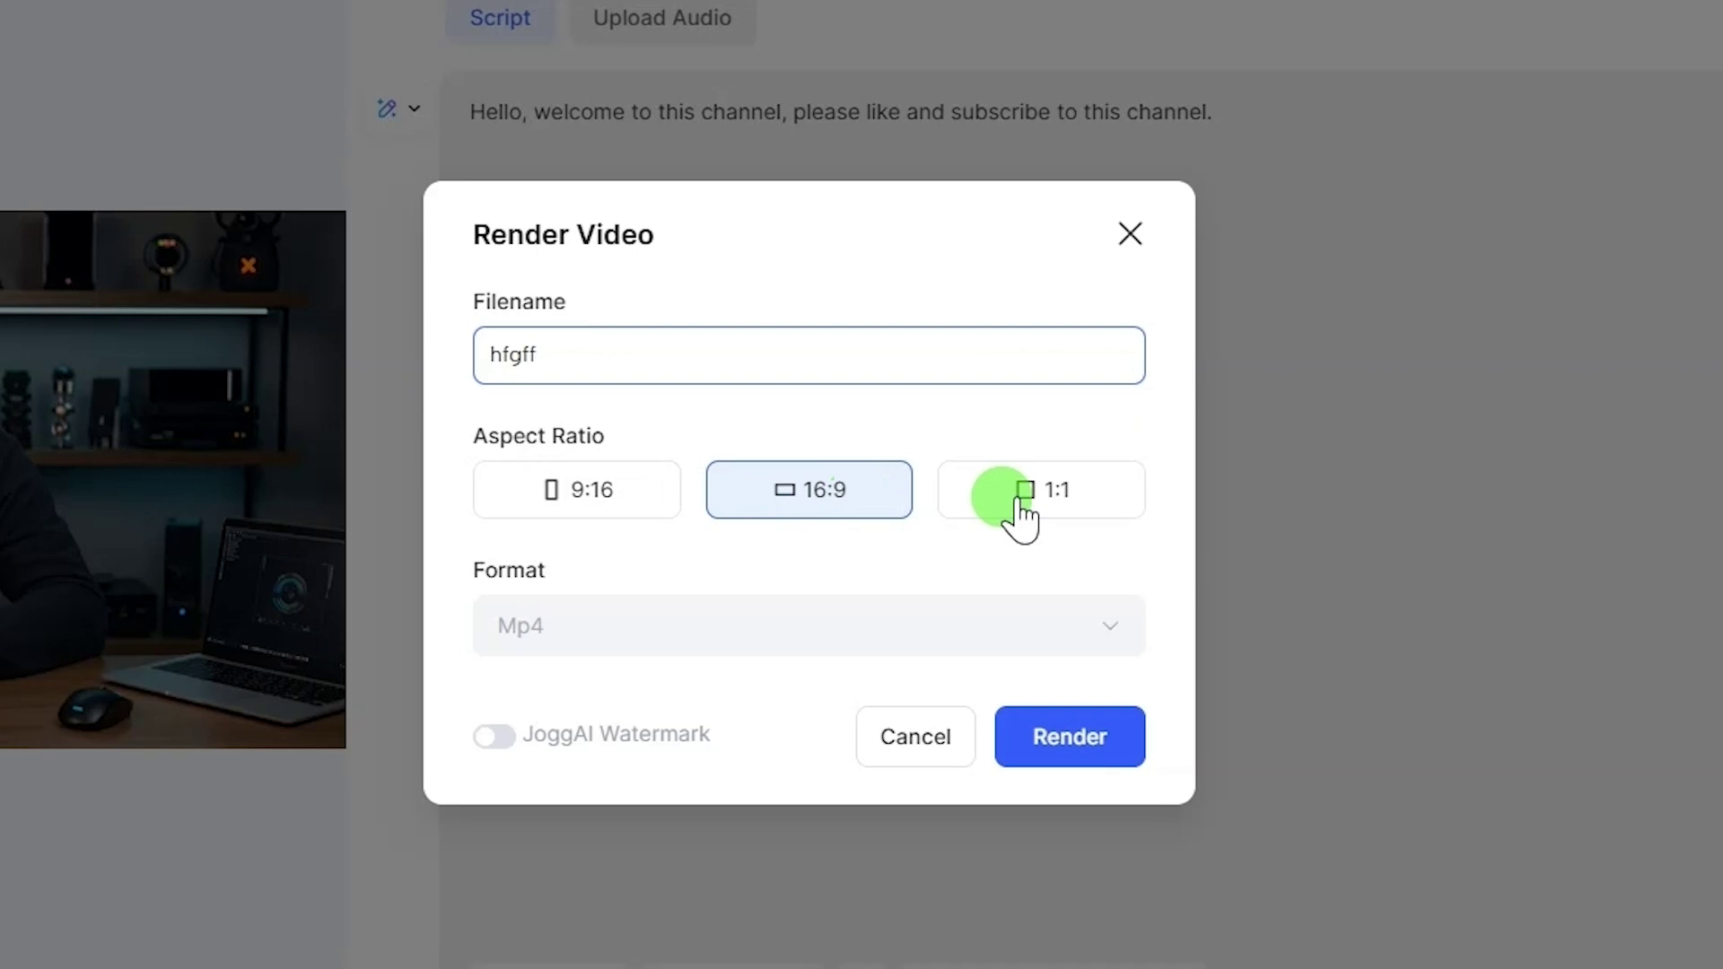
{"action": "left_click", "coordinate": [777, 510]}
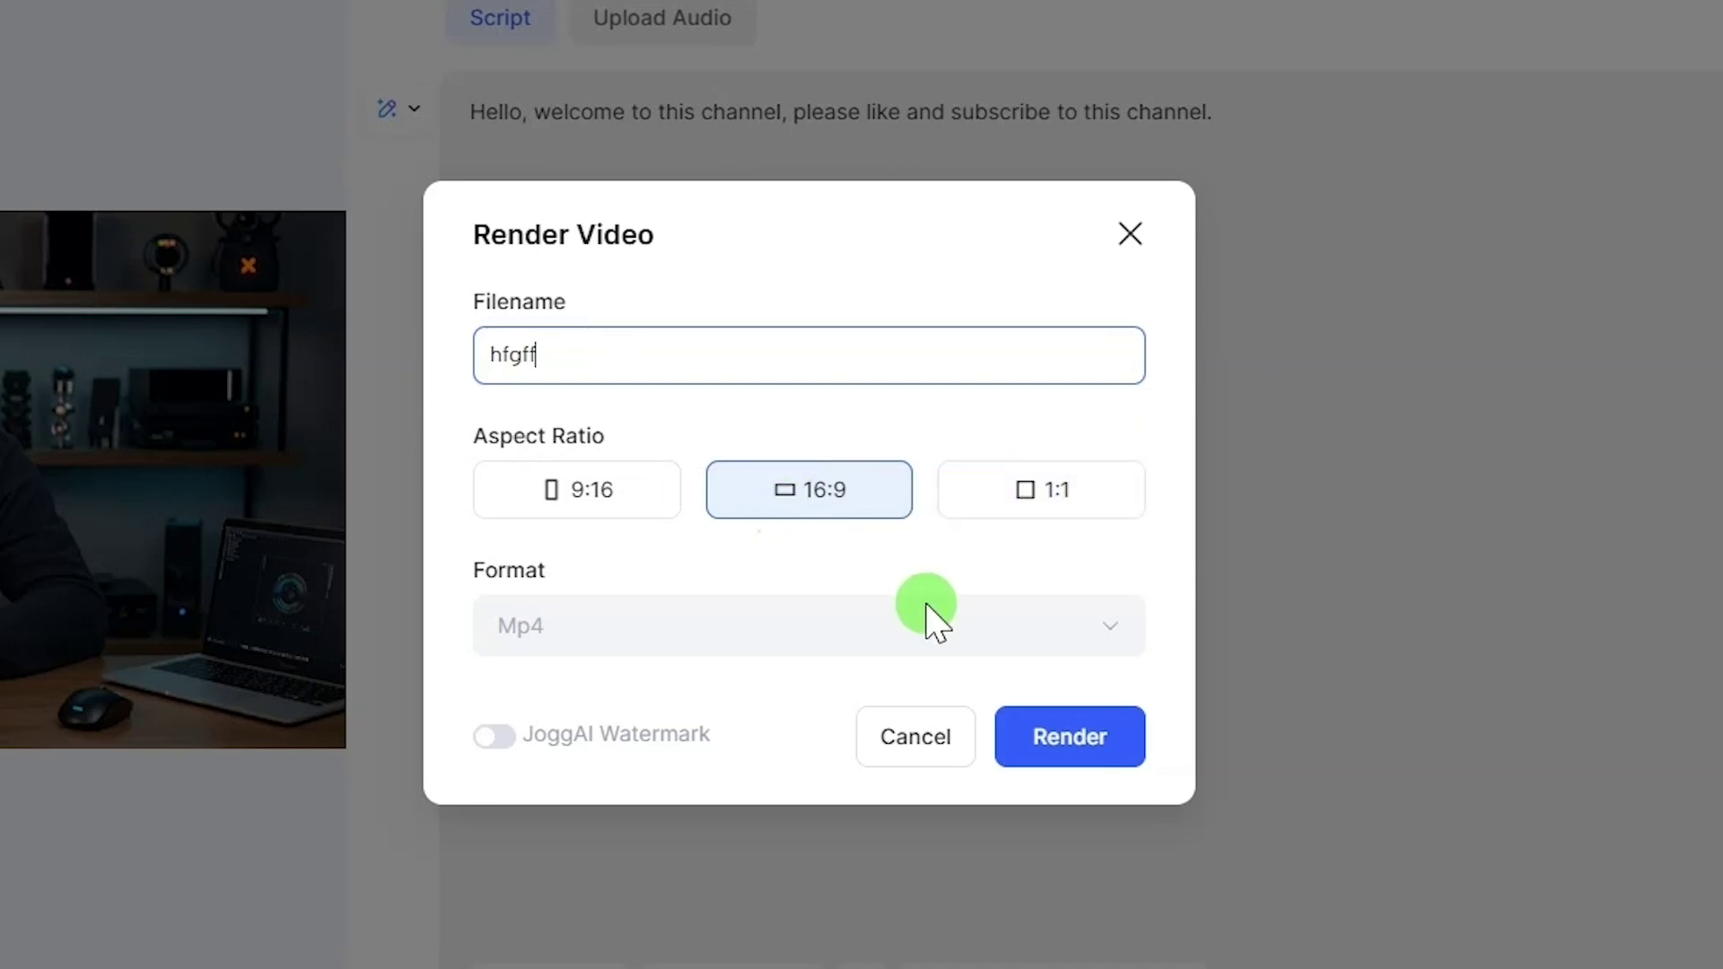
{"action": "left_click", "coordinate": [1068, 756]}
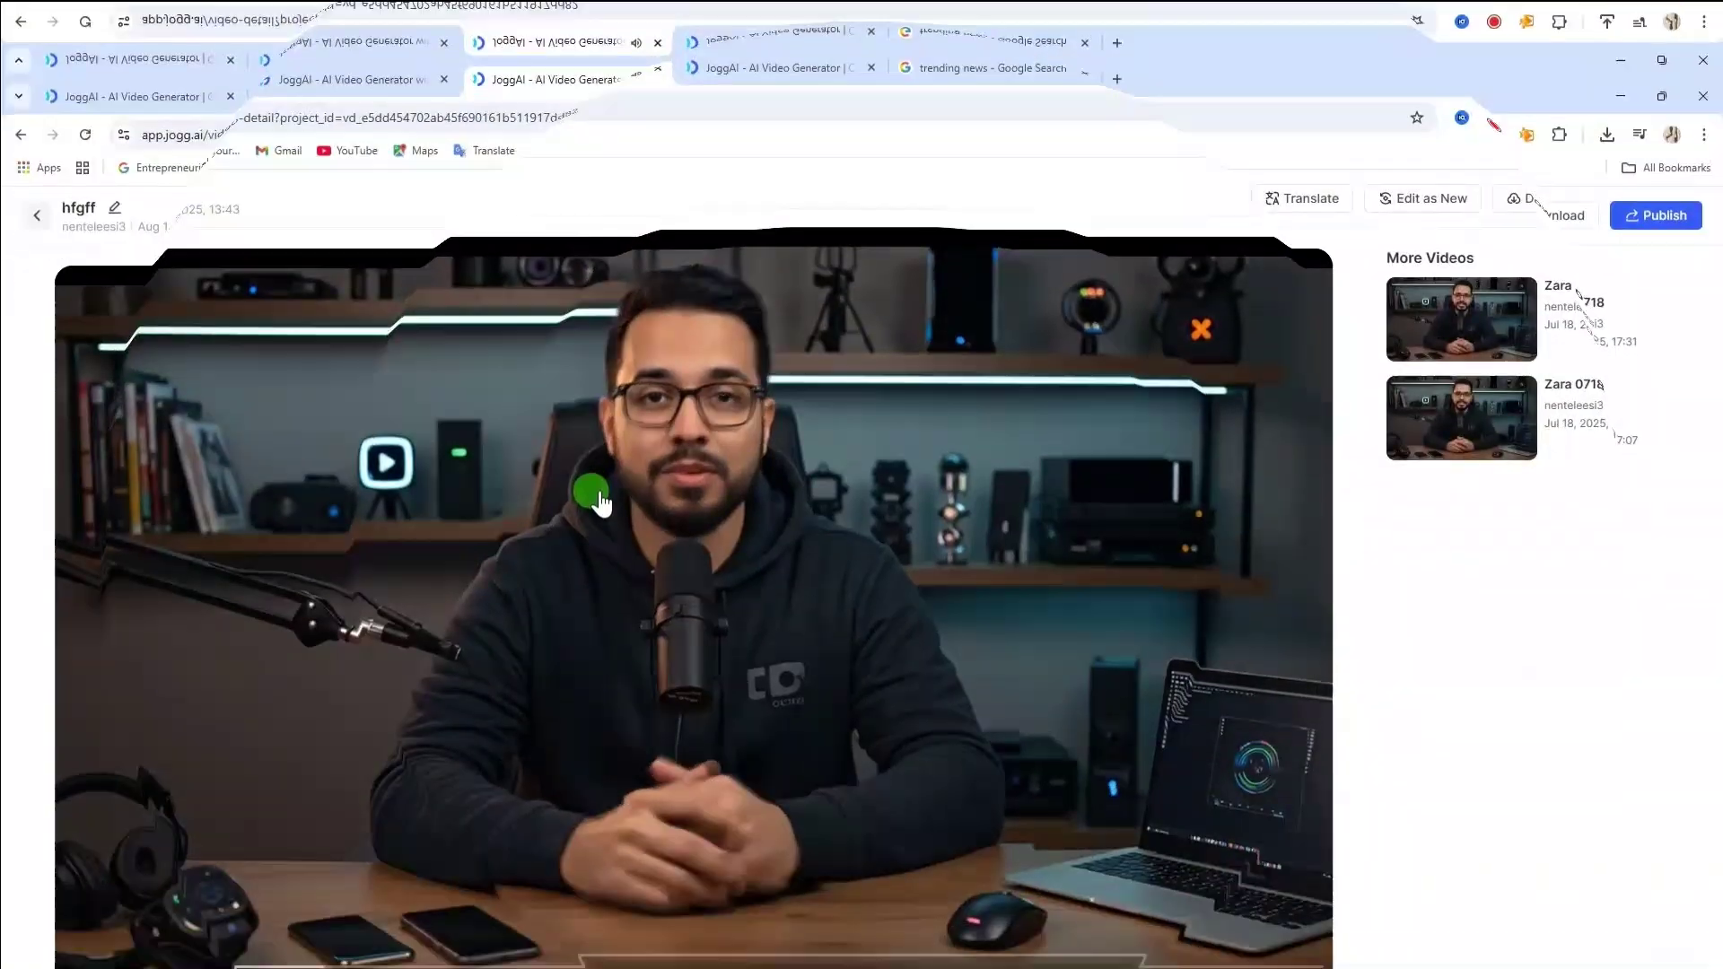
Review the finished 00:05 'hfgff' clip on its detail page.
{"action": "left_click", "coordinate": [1386, 144]}
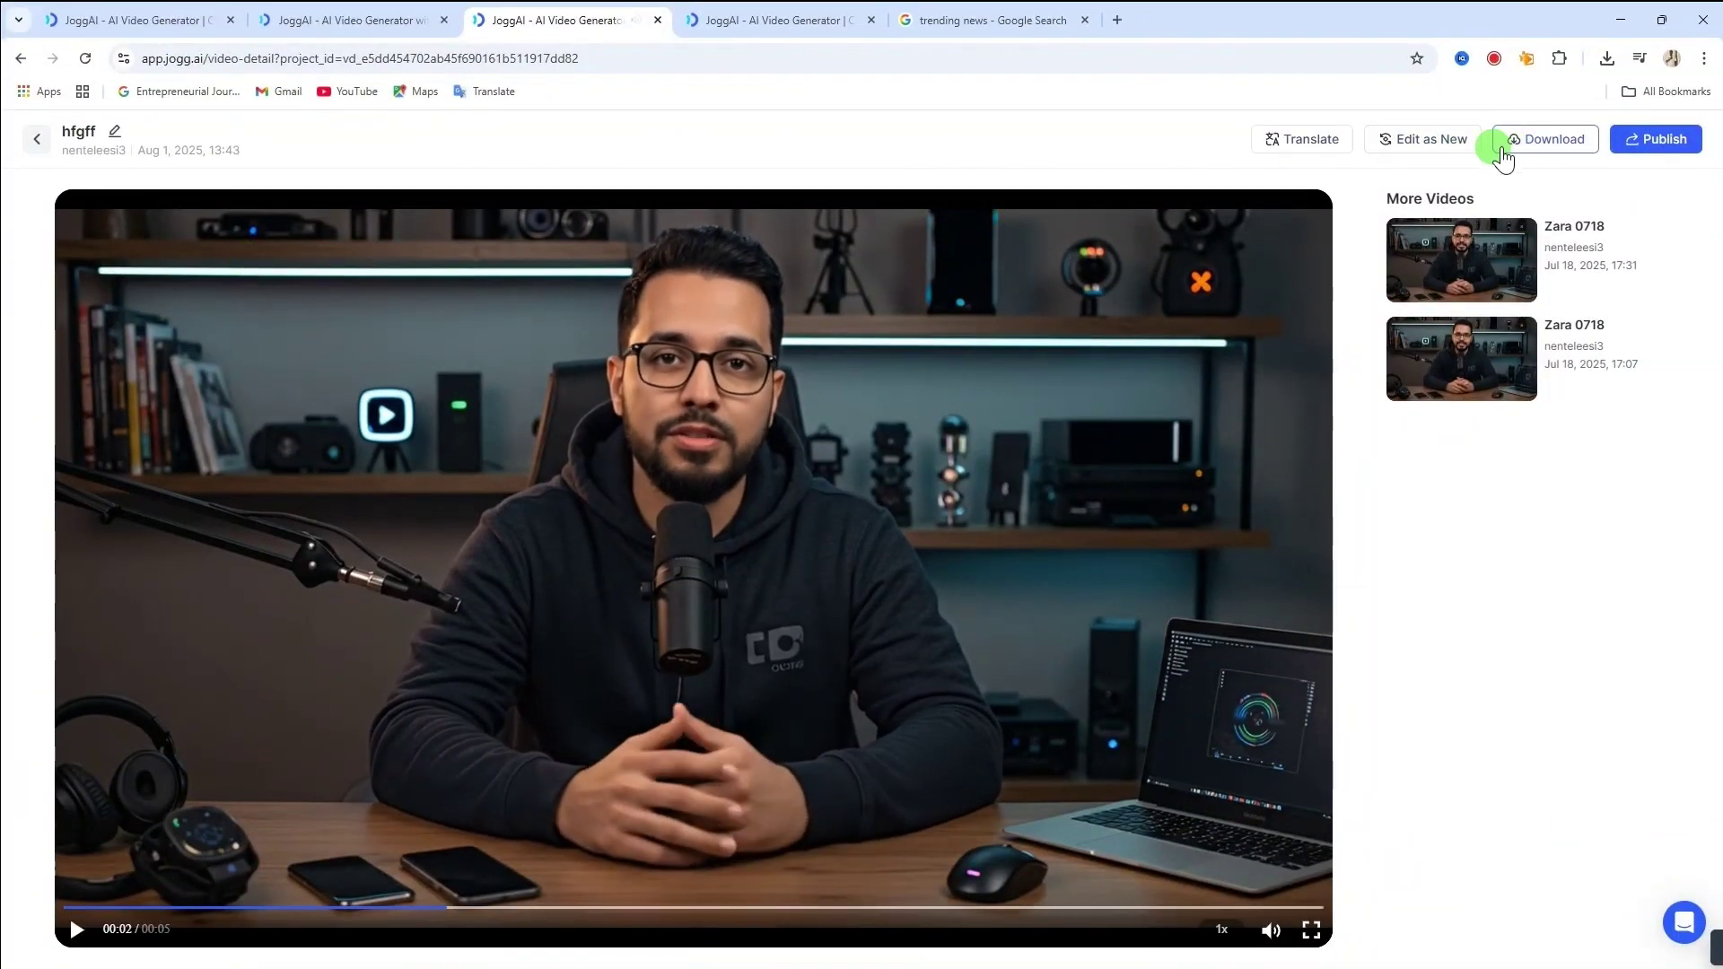